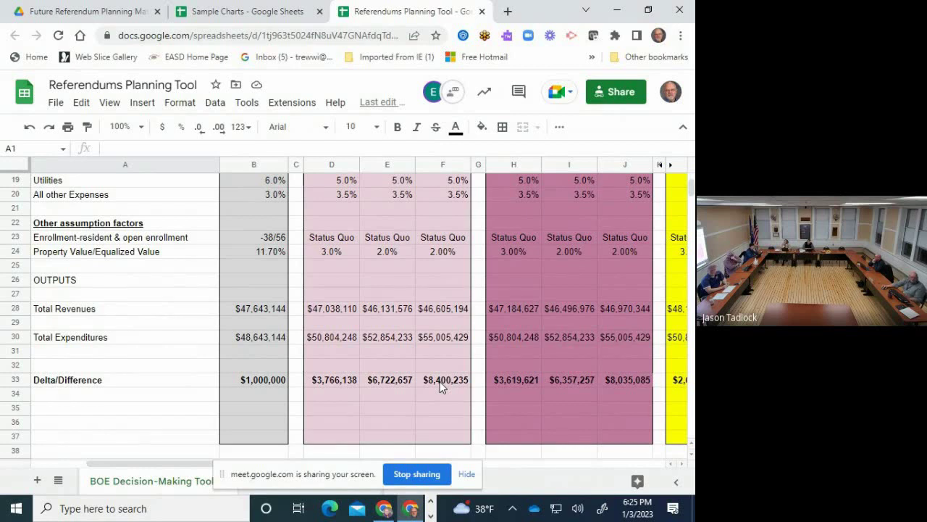
# - Minimize the browser windows and open the workbook "2023 Referendum Planning forecast" from the desktop
pyautogui.click(621, 8)
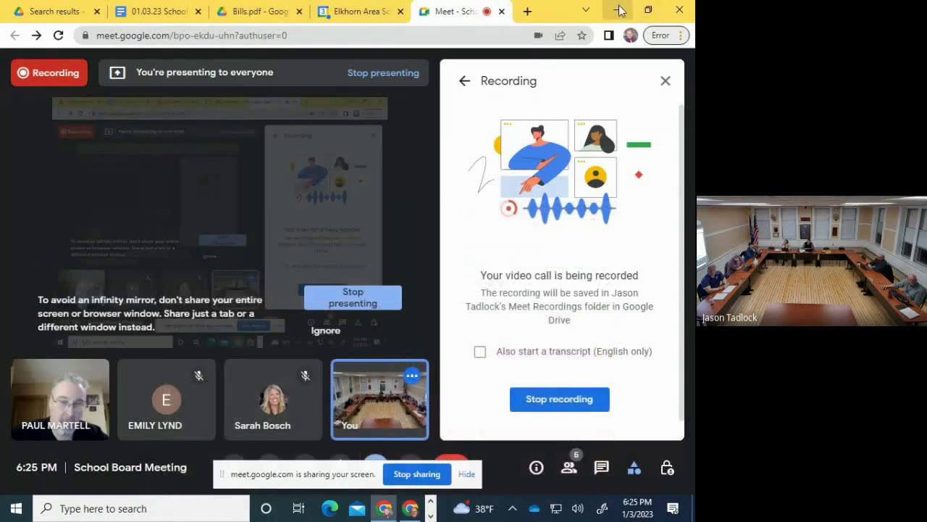
pyautogui.click(620, 8)
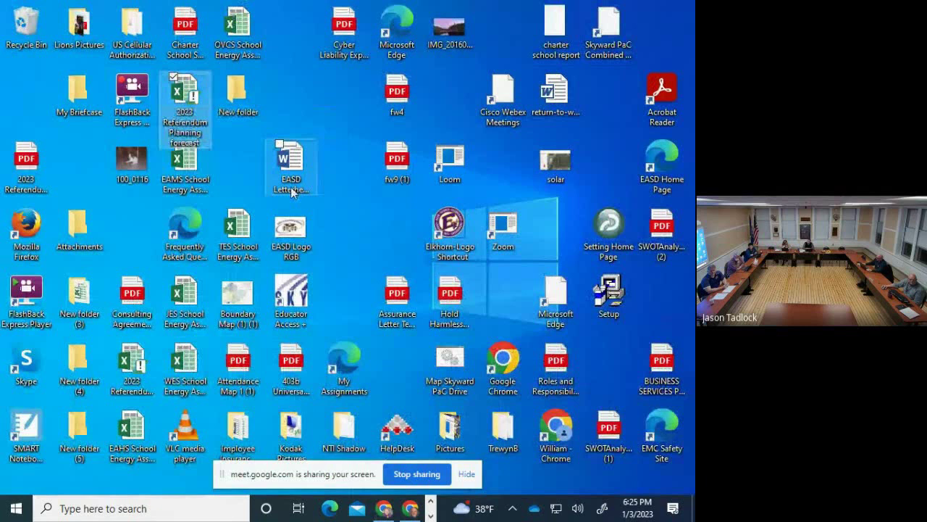
pyautogui.click(129, 369)
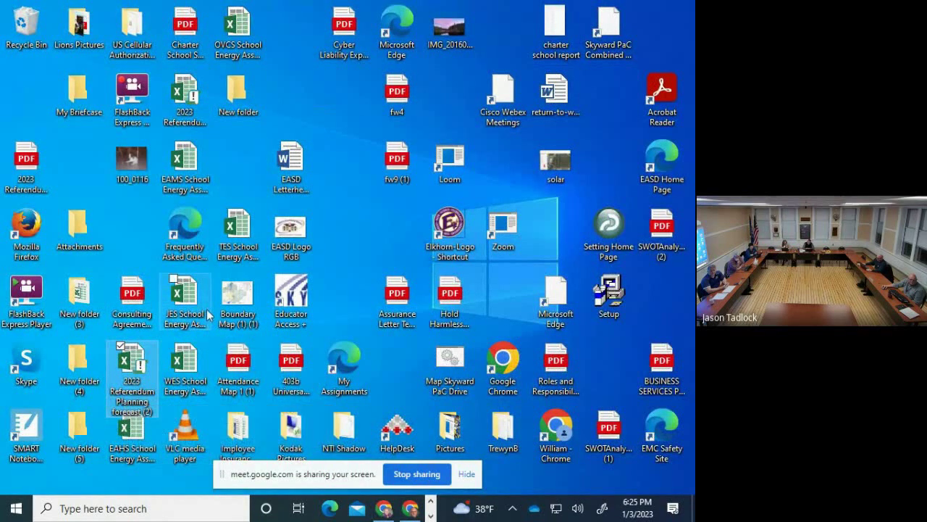
pyautogui.click(200, 118)
pyautogui.click(197, 110)
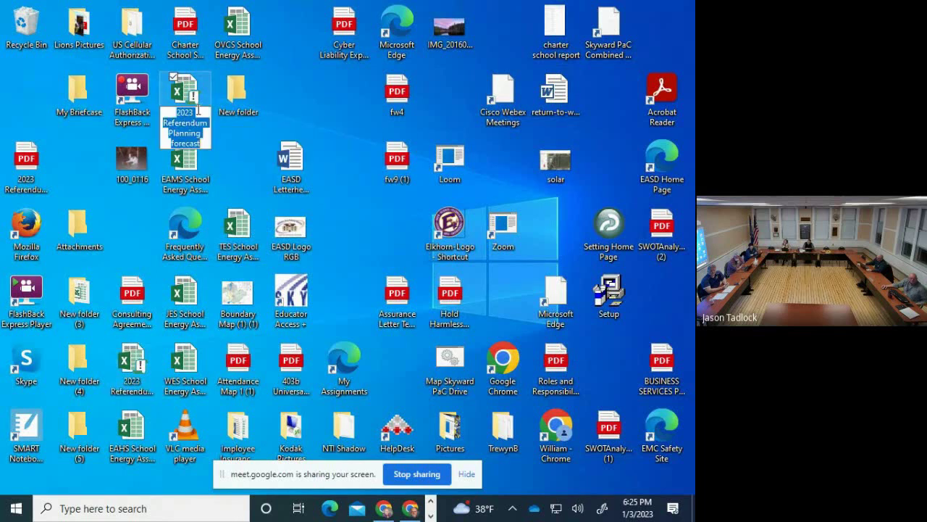
pyautogui.click(196, 102)
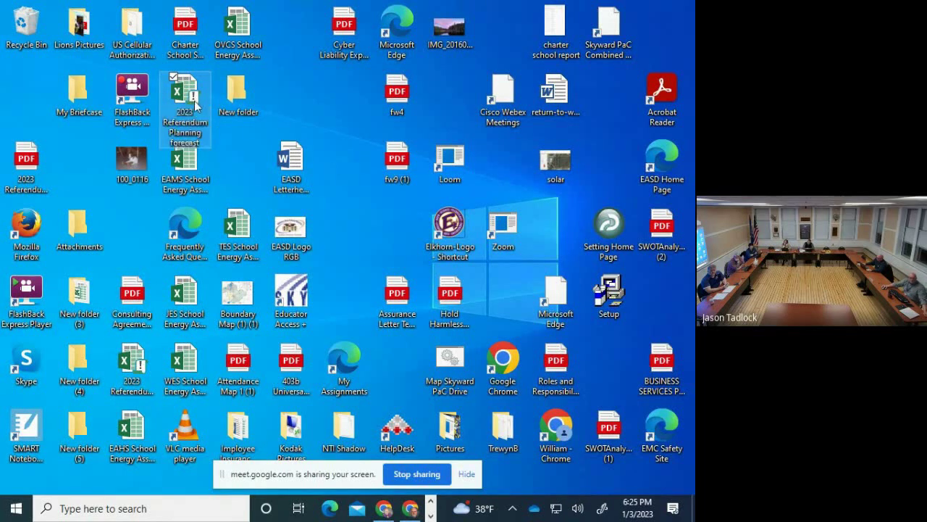
pyautogui.doubleClick(187, 94)
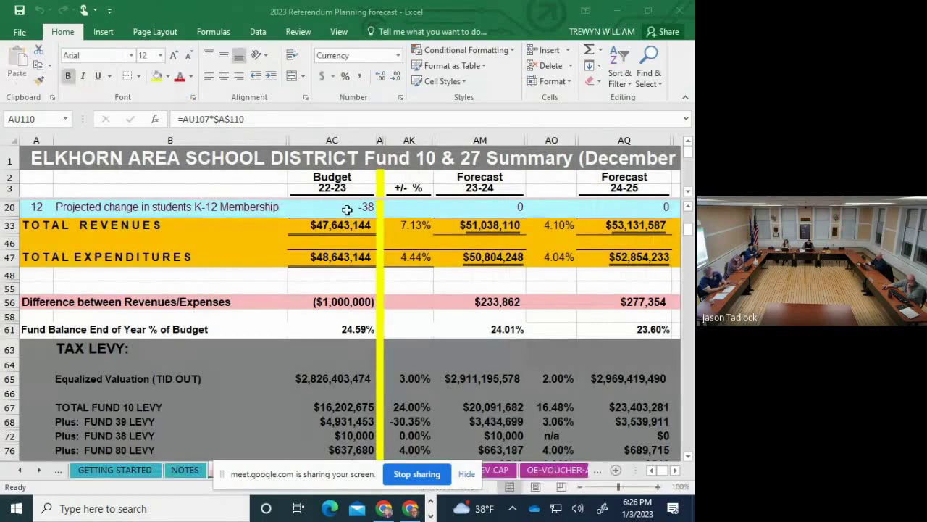
# - Review the recurring referendum amounts in row 14 of the summary across the 23-24, 24-25 and 25-26 forecasts
pyautogui.click(495, 328)
pyautogui.scroll(4, 499, 319)
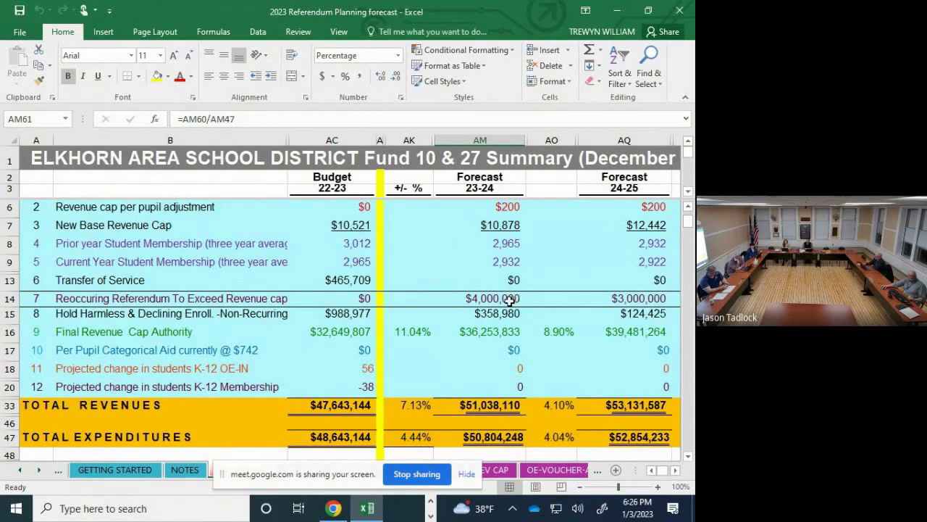
pyautogui.click(509, 300)
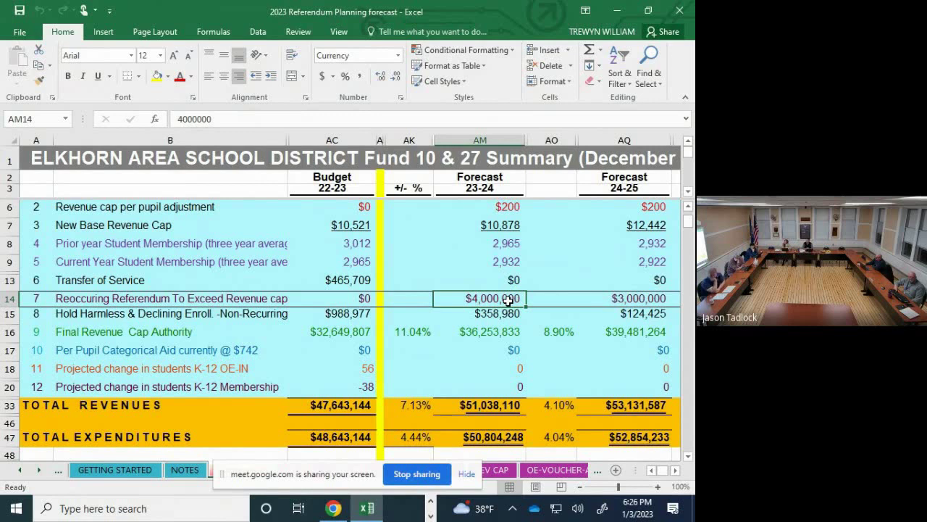
pyautogui.press('Right')
pyautogui.press('Right')
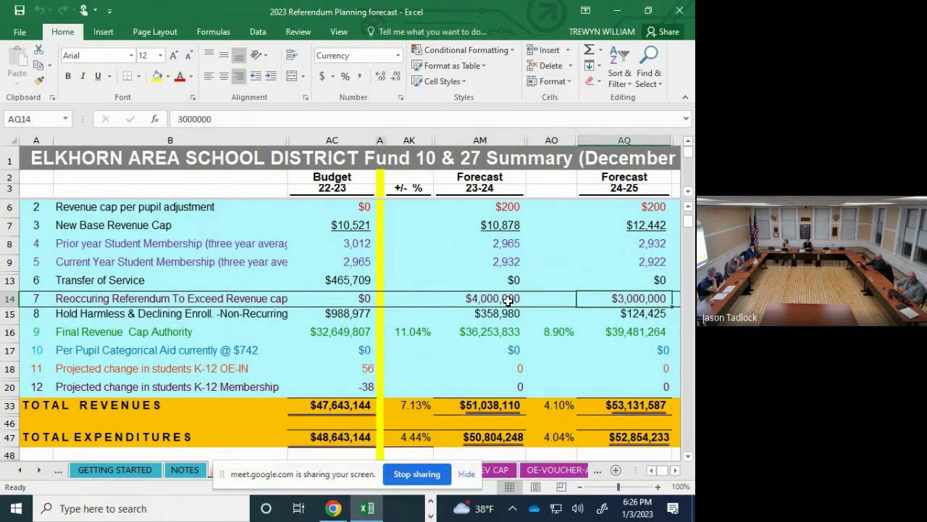
pyautogui.press('Right')
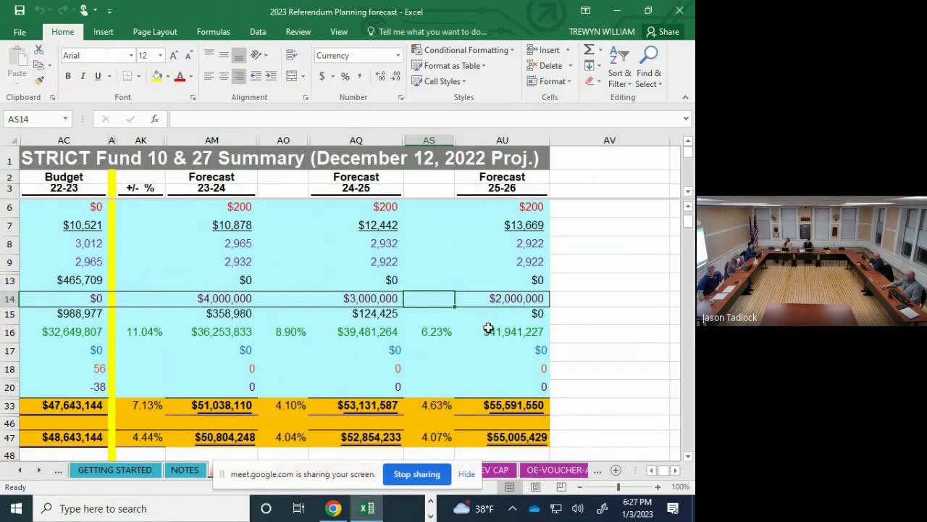
# - Examine the surplus, fund balance, tax levy and mill rate rows, and the referendum impact figures in rows 100 to 120, for all forecast years
pyautogui.scroll(-3, 489, 328)
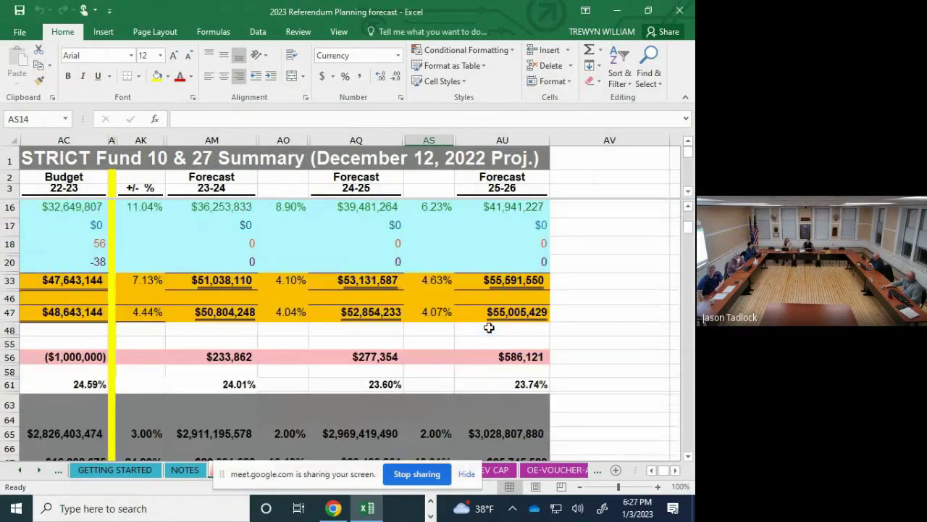
pyautogui.scroll(-4, 489, 327)
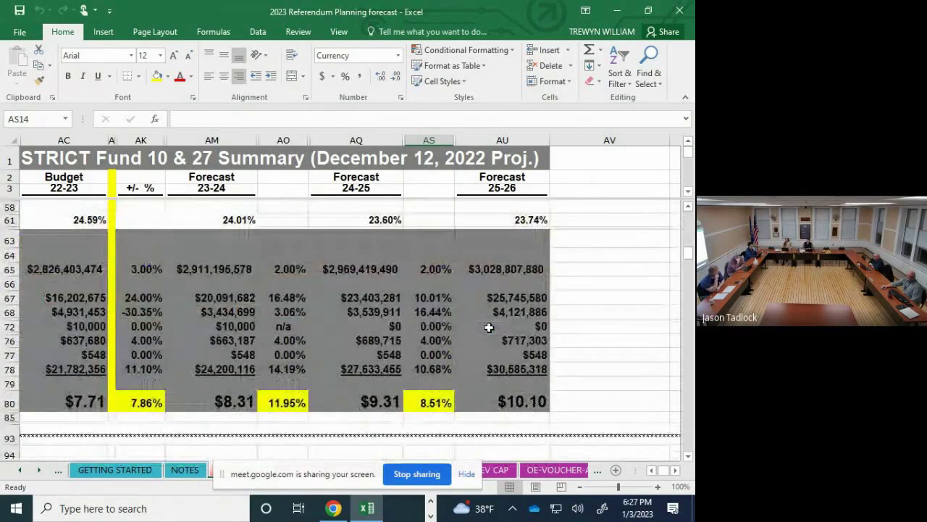
pyautogui.scroll(-1, 489, 327)
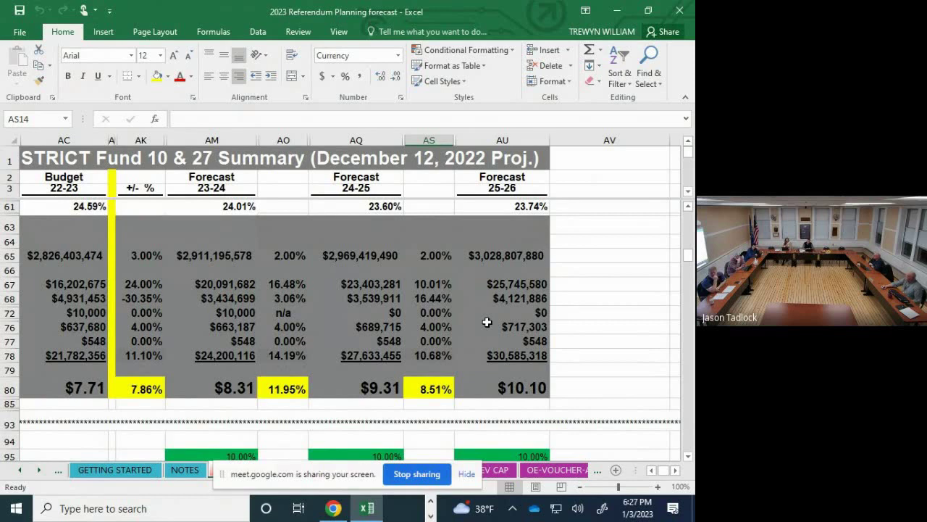
pyautogui.scroll(-2, 486, 321)
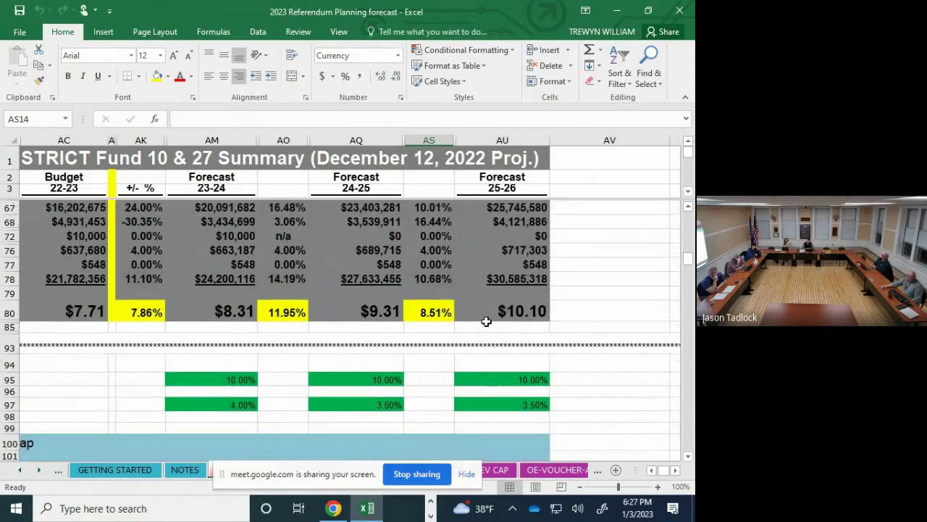
pyautogui.scroll(-5, 486, 321)
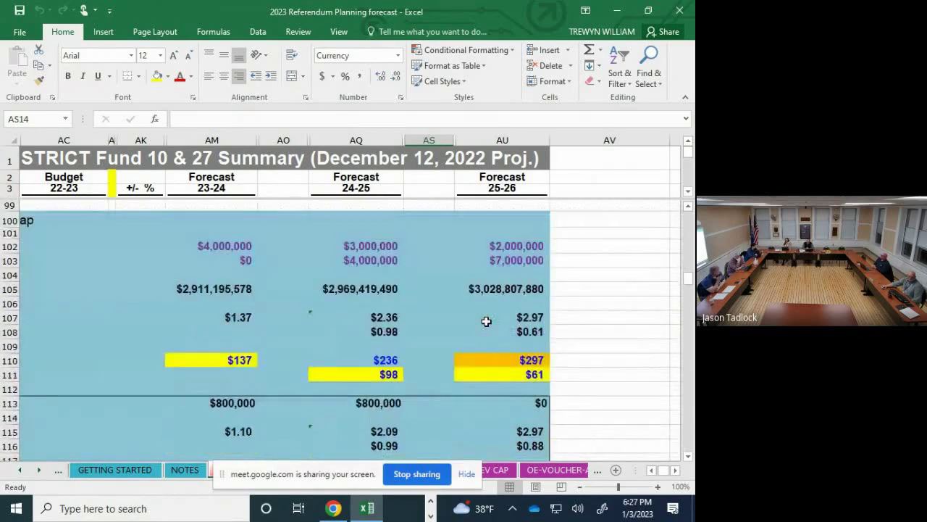
pyautogui.scroll(1, 486, 321)
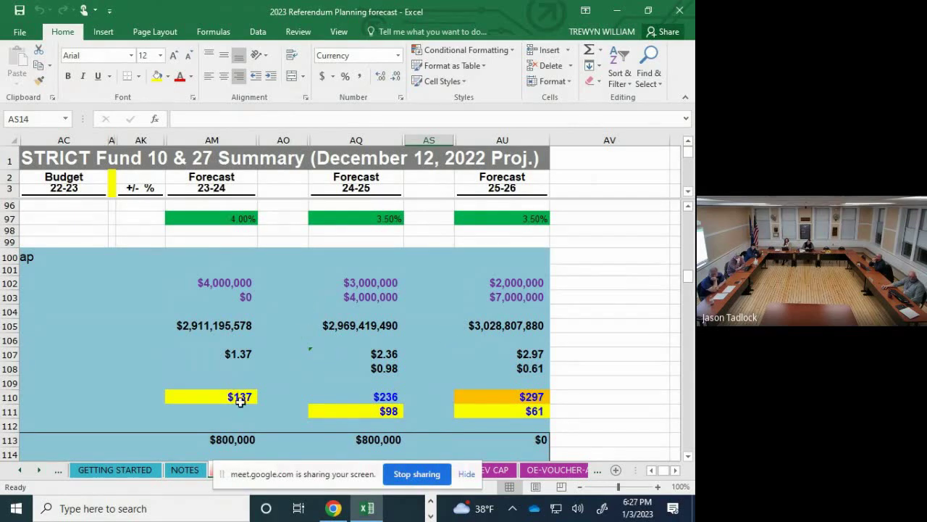
pyautogui.scroll(-3, 250, 382)
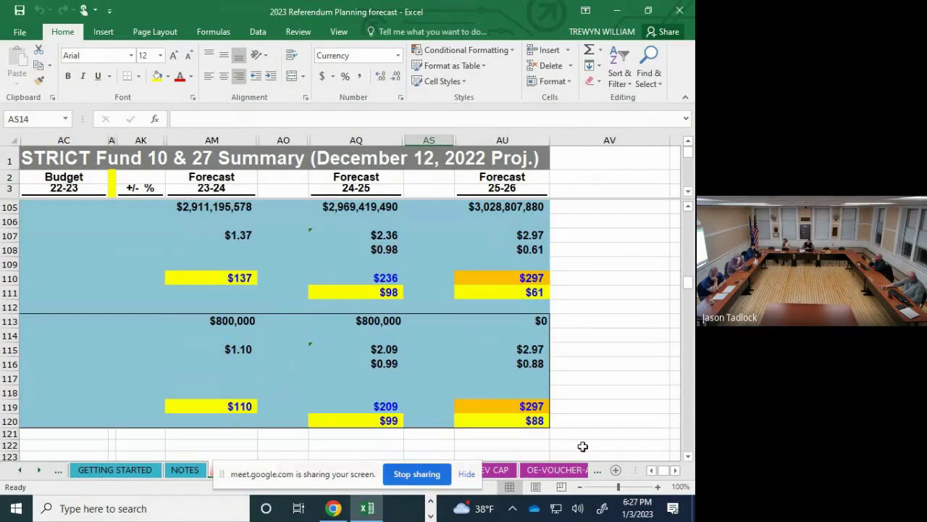
pyautogui.click(512, 404)
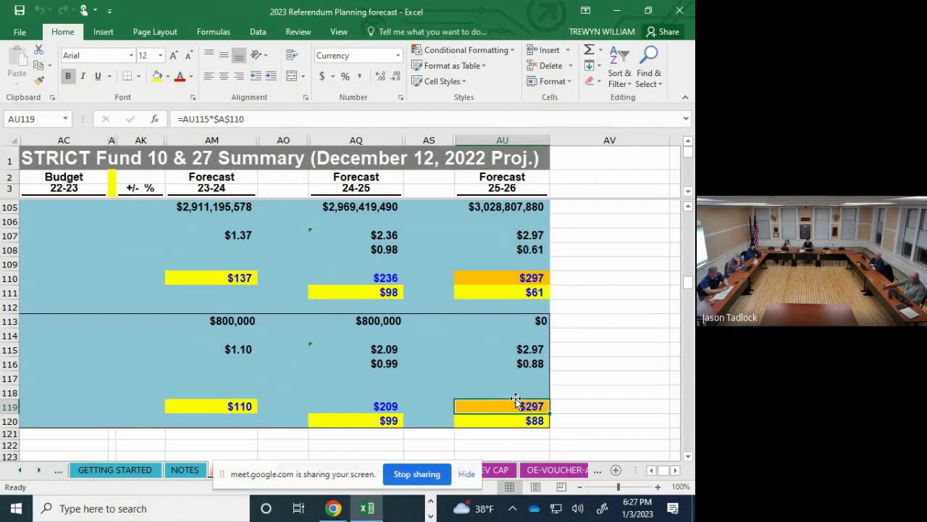
pyautogui.click(516, 455)
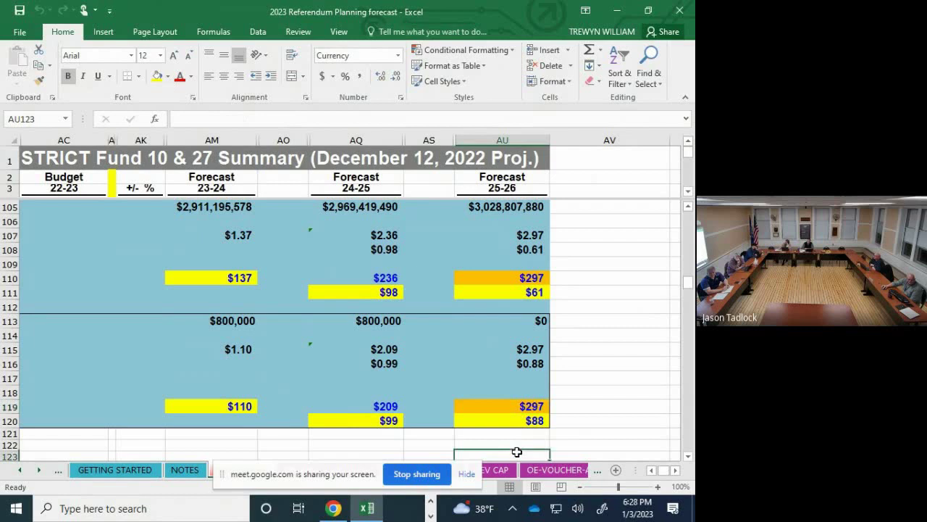
# - Hide the screen-sharing notice and bring up the OUTPUT 1 sheet of the workbook
pyautogui.click(467, 474)
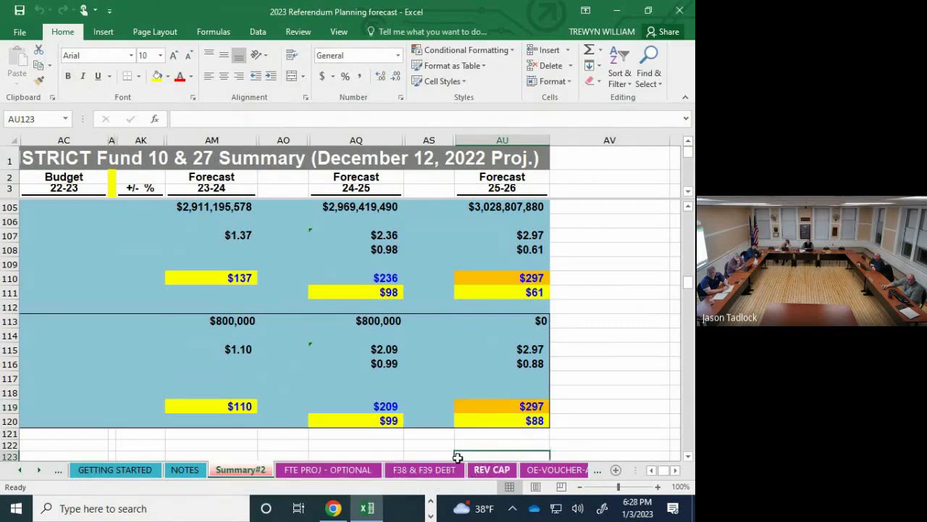
pyautogui.click(43, 471)
pyautogui.click(45, 471)
pyautogui.click(45, 471)
pyautogui.click(45, 470)
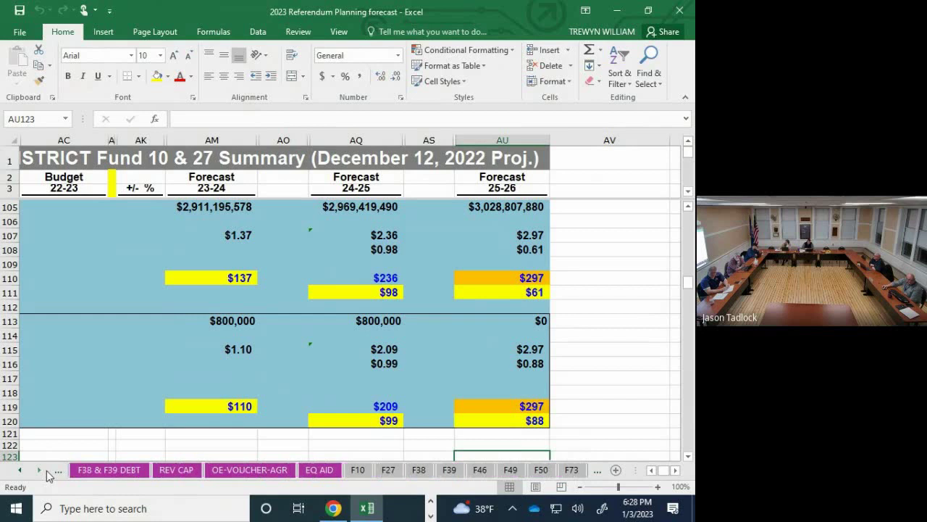
pyautogui.click(47, 470)
pyautogui.click(47, 470)
pyautogui.click(47, 469)
pyautogui.click(48, 468)
pyautogui.click(48, 468)
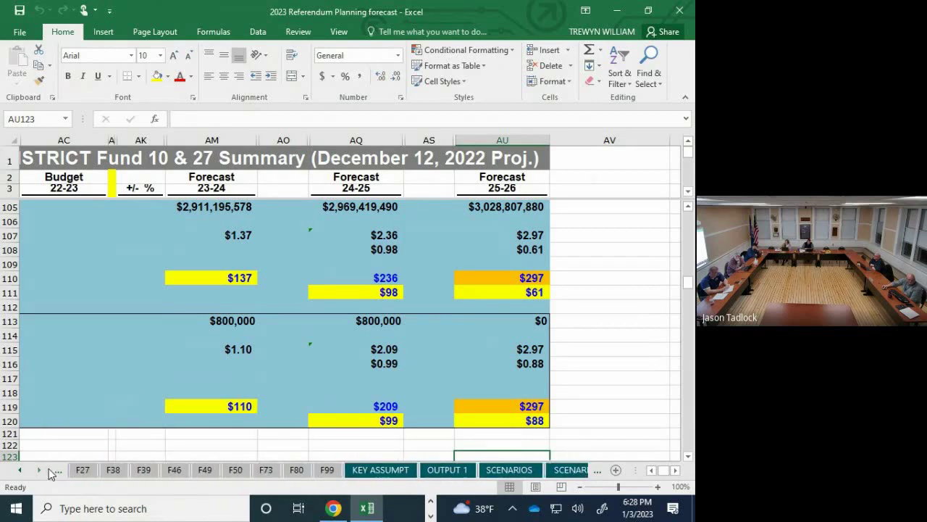
pyautogui.click(462, 472)
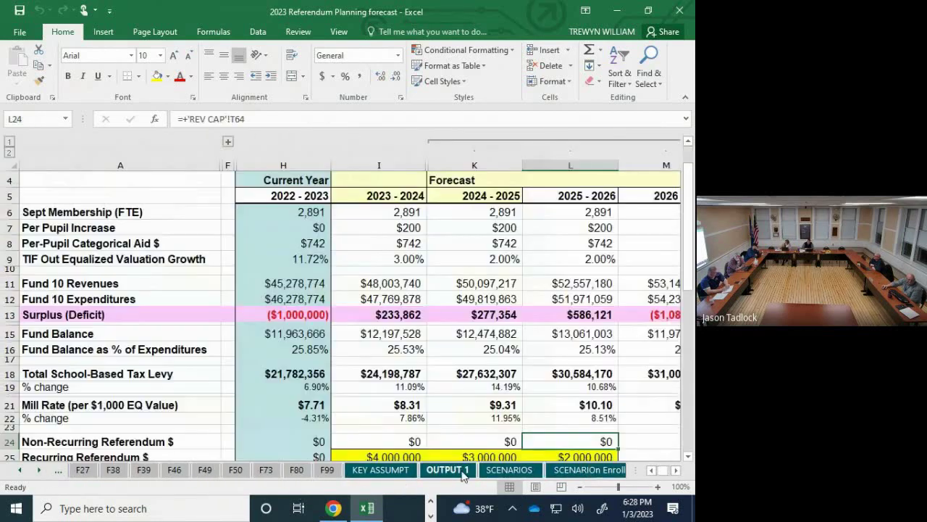
# - Review the Surplus (Deficit) row from the 2024-2025 forecast through 2027-2028
pyautogui.click(504, 311)
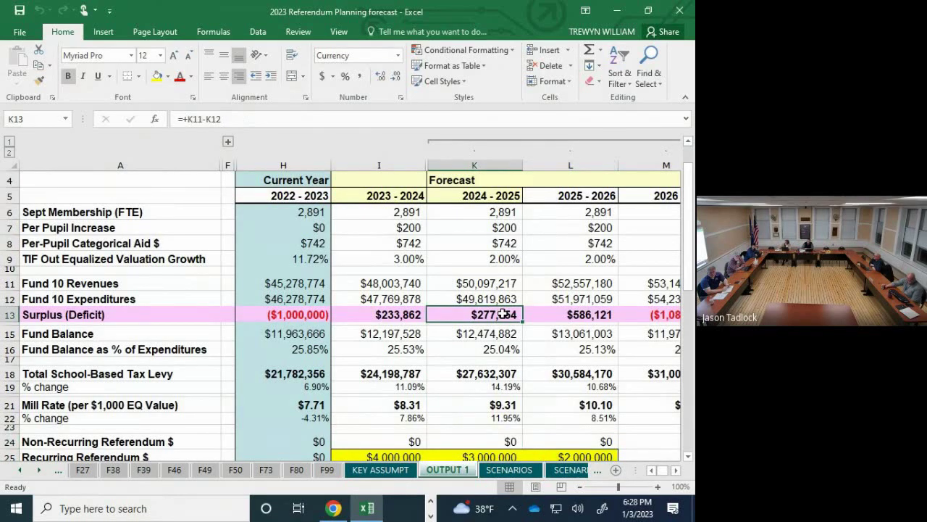
pyautogui.press('Right')
pyautogui.press('Right')
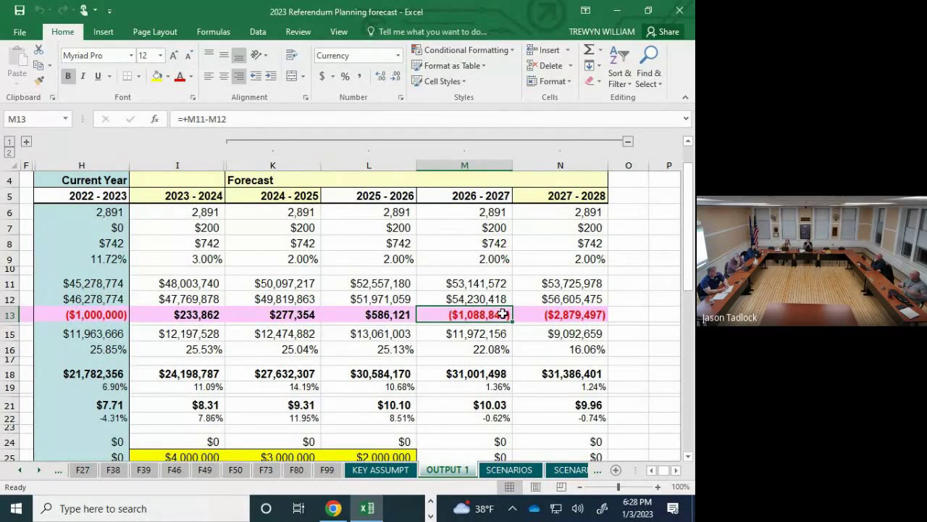
pyautogui.press('Left')
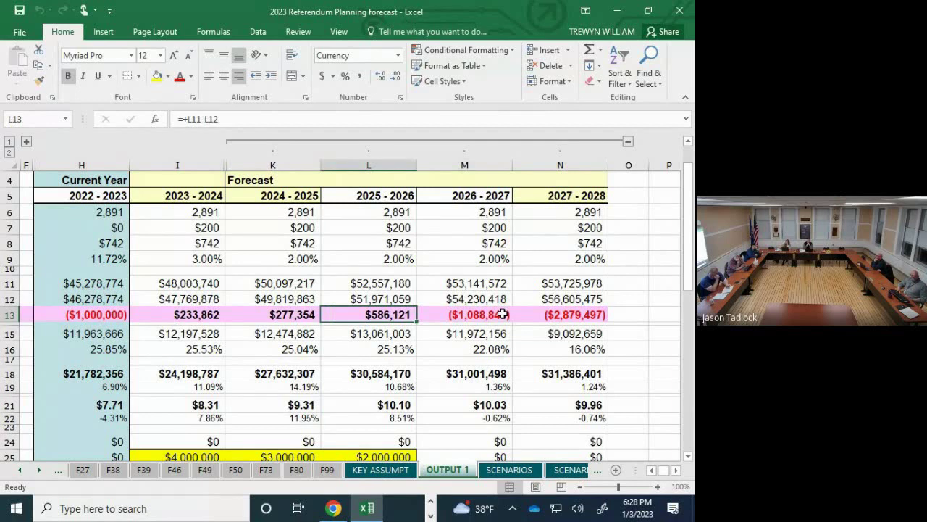
pyautogui.press('Right')
pyautogui.press('Right')
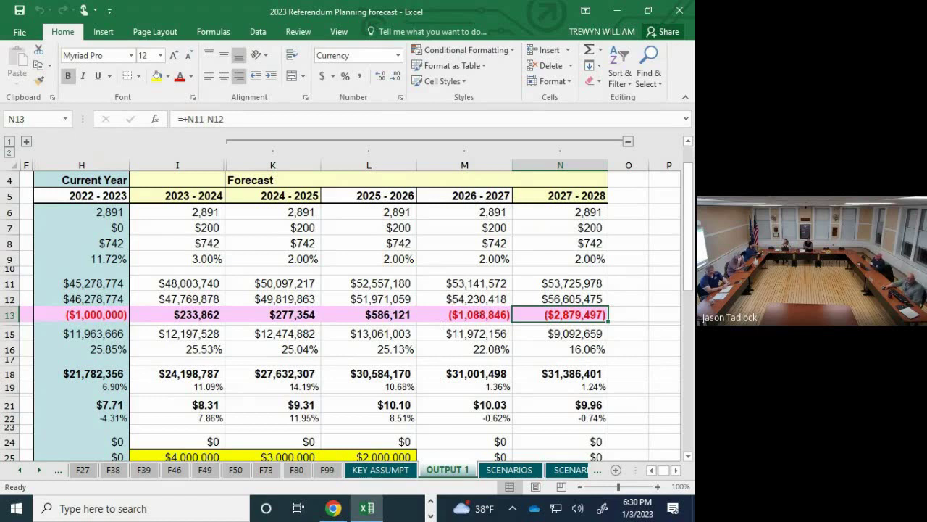
# - Close the workbook without saving and open "2023 Referendum Planning forecast (2)" from the desktop
pyautogui.click(679, 13)
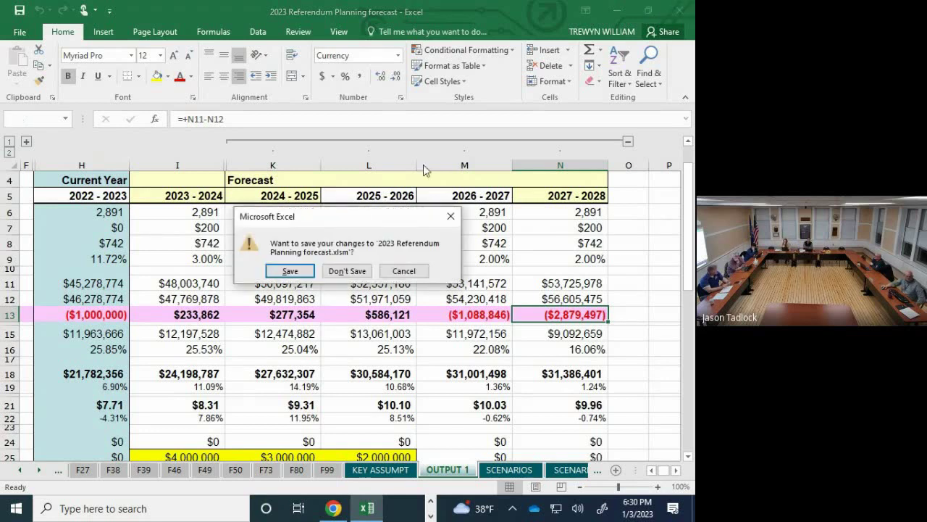
pyautogui.click(346, 270)
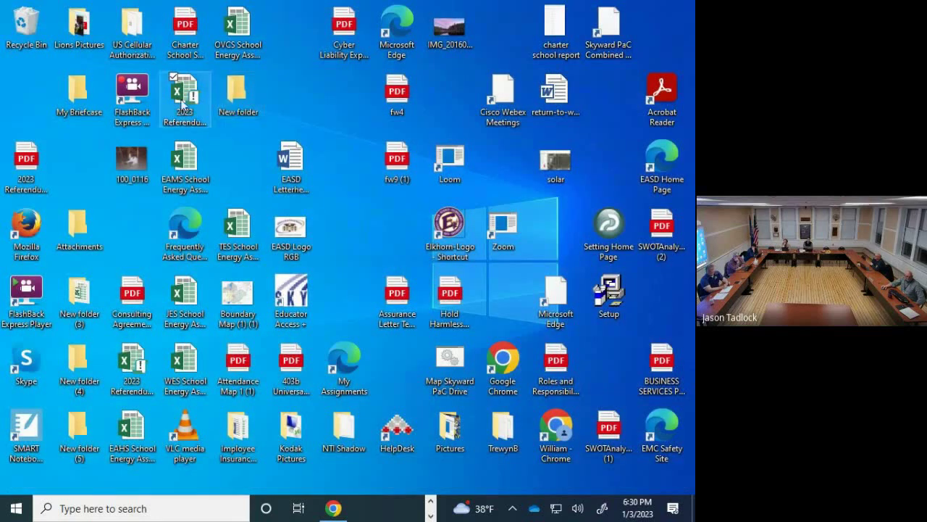
pyautogui.click(131, 366)
pyautogui.doubleClick(130, 366)
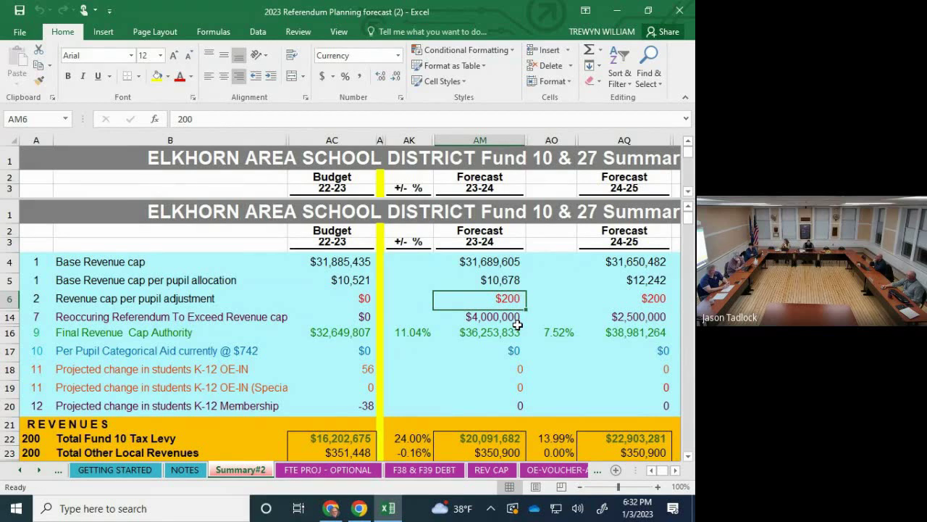
# - Set the 24-25 recurring referendum amount in cell AQ14 of the Summary#2 sheet to $3,000,000
pyautogui.scroll(-1, 515, 327)
pyautogui.scroll(-1, 515, 327)
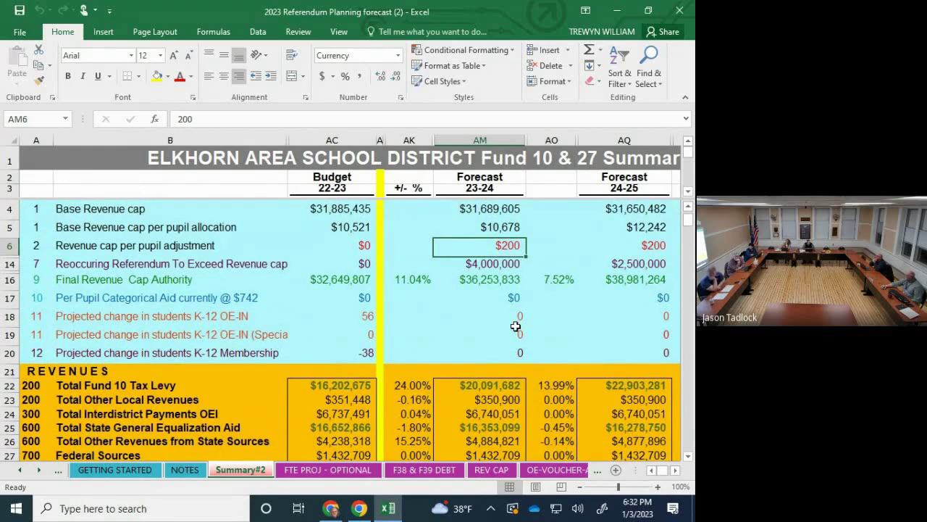
pyautogui.scroll(-2, 515, 327)
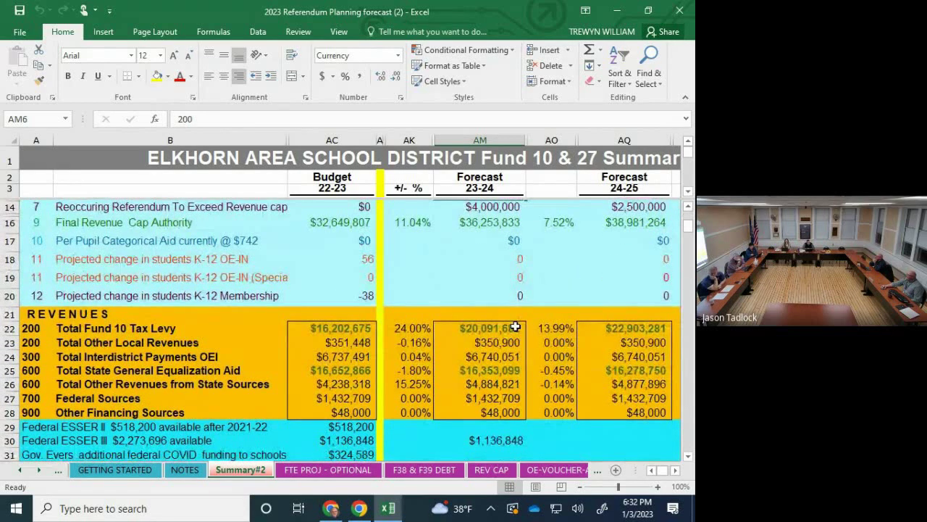
pyautogui.scroll(1, 515, 327)
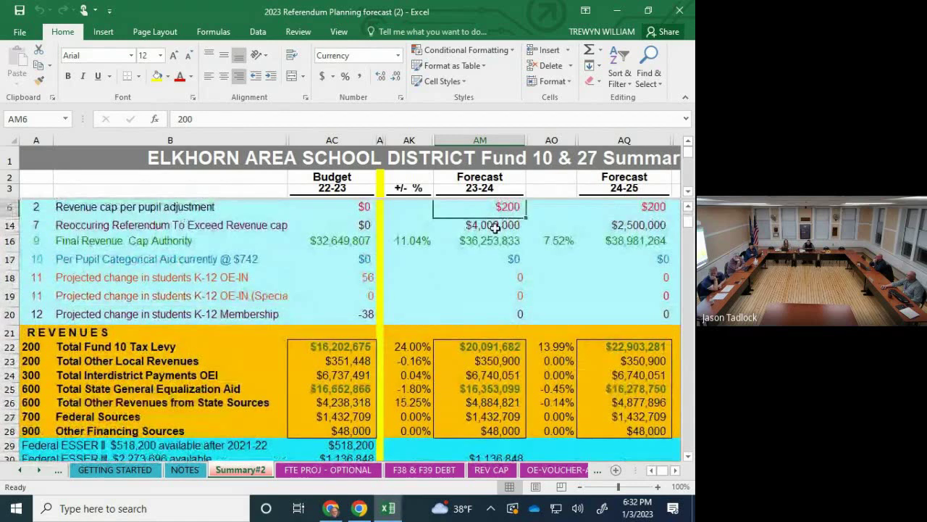
pyautogui.click(614, 228)
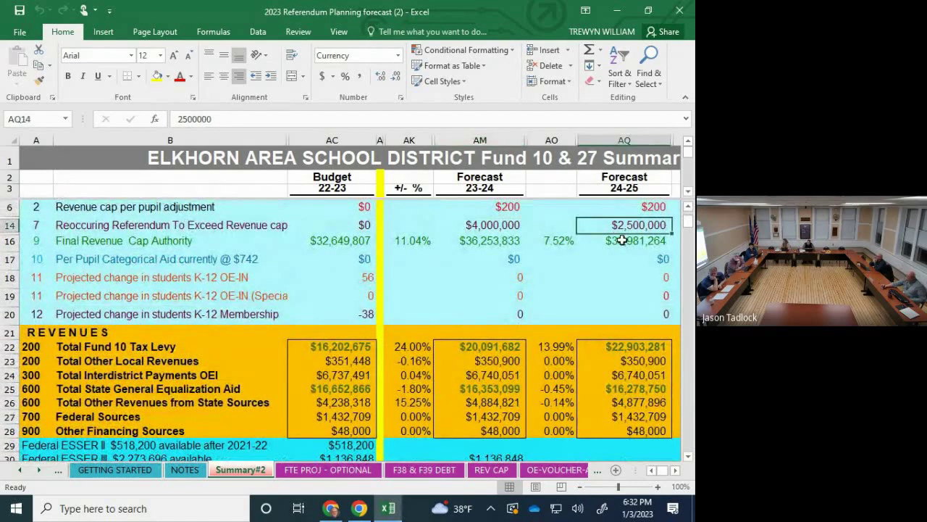
pyautogui.write('3,00')
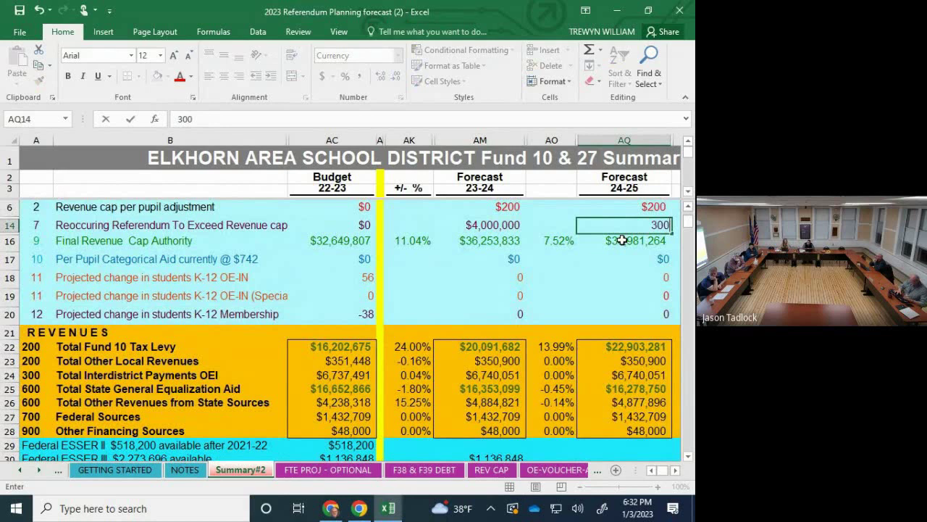
pyautogui.write('0,000')
pyautogui.press('Return')
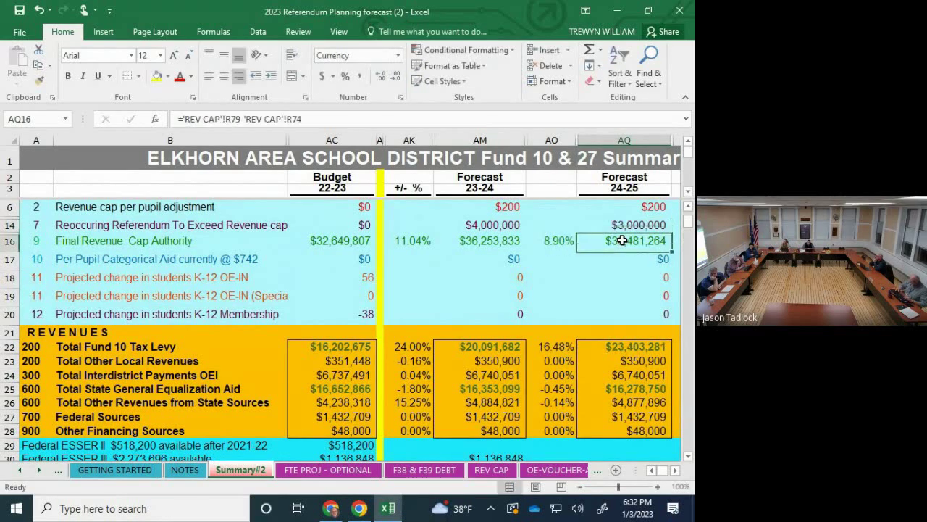
# - Set the 25-26 recurring referendum amount in cell AU14 to $2,000,000
pyautogui.press('Right')
pyautogui.press('Up')
pyautogui.press('Right')
pyautogui.write('2')
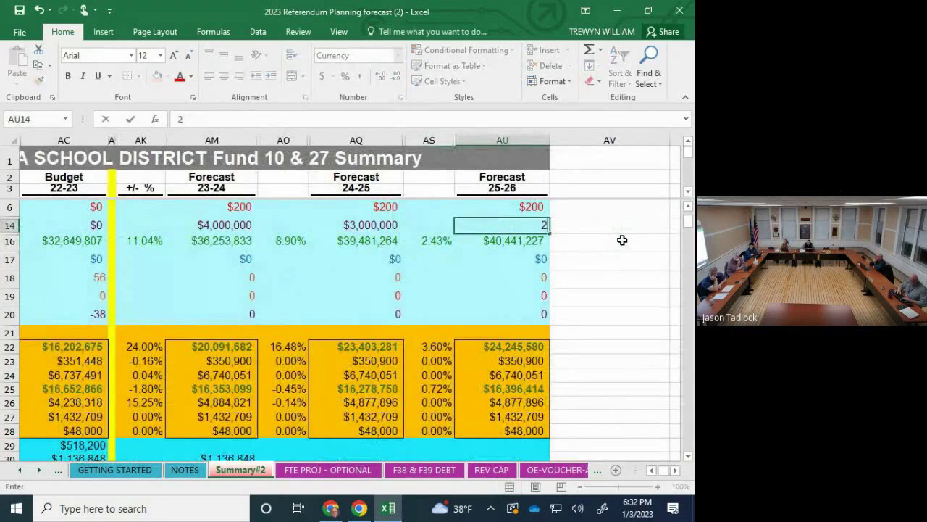
pyautogui.write('00000')
pyautogui.press('Return')
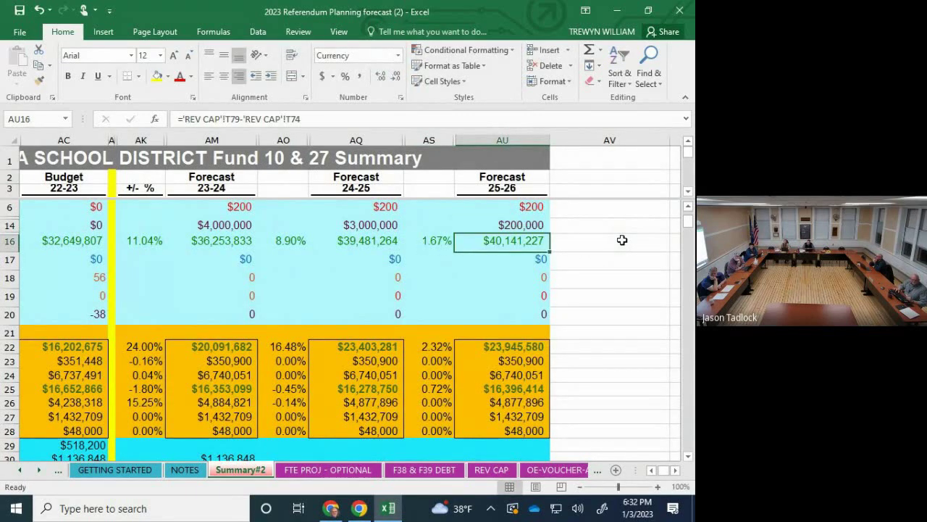
pyautogui.press('Up')
pyautogui.write('2000000')
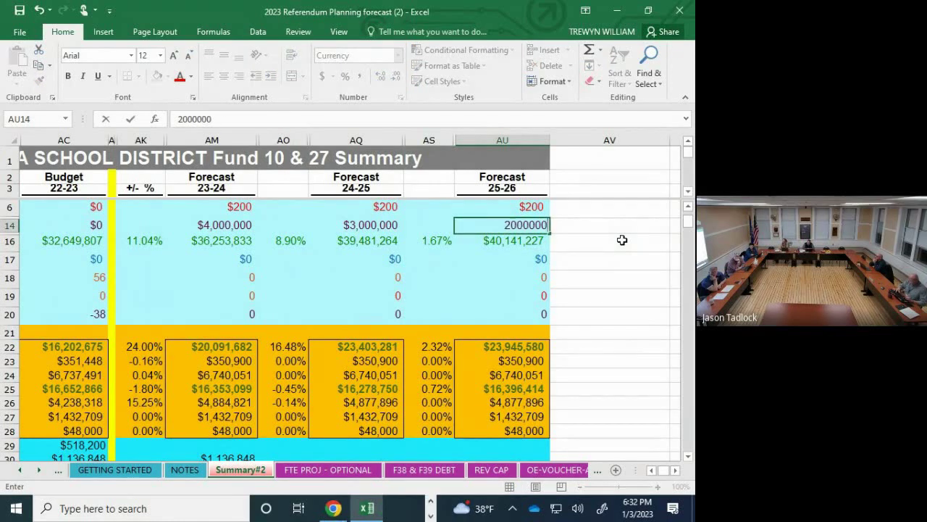
pyautogui.press('Return')
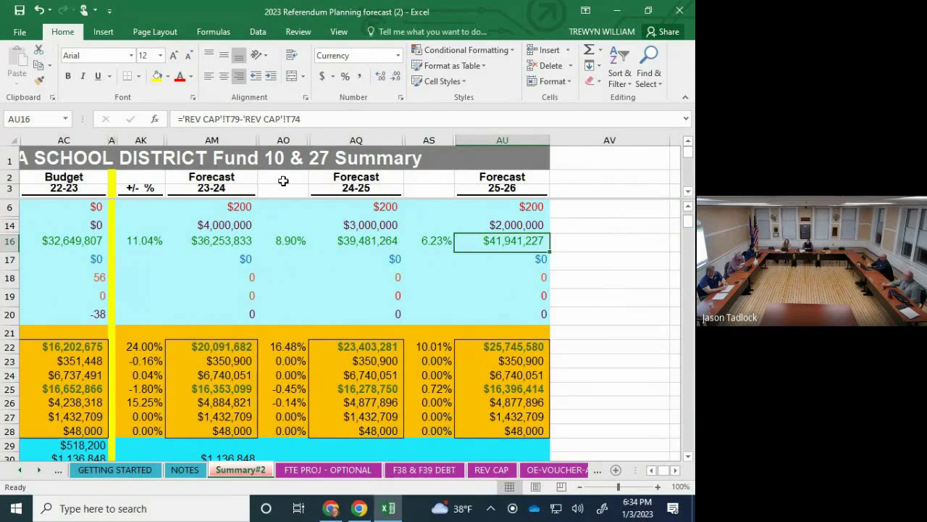
# - Examine the surplus, fund balance, tax levy and mill rate rows, plus the referendum impact figures in rows 100 to 120, through 25-26
pyautogui.scroll(-12, 282, 210)
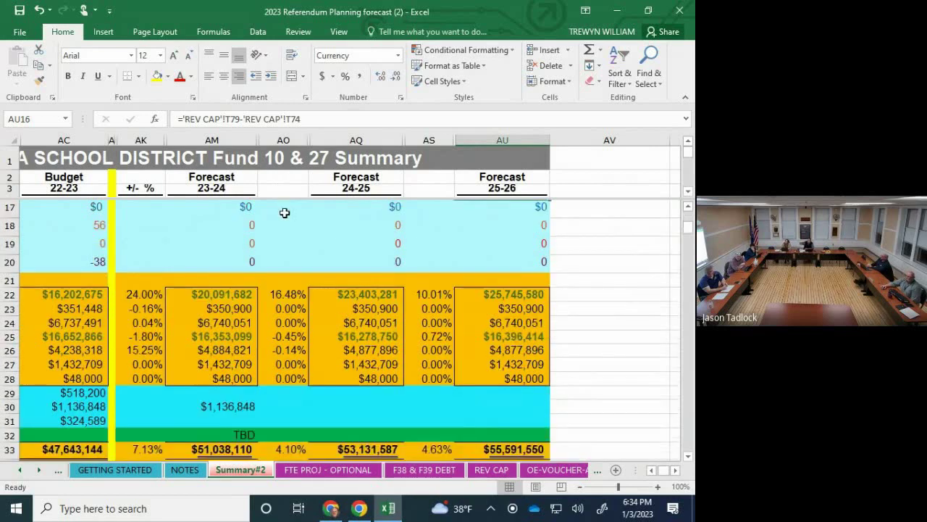
pyautogui.scroll(-1, 292, 231)
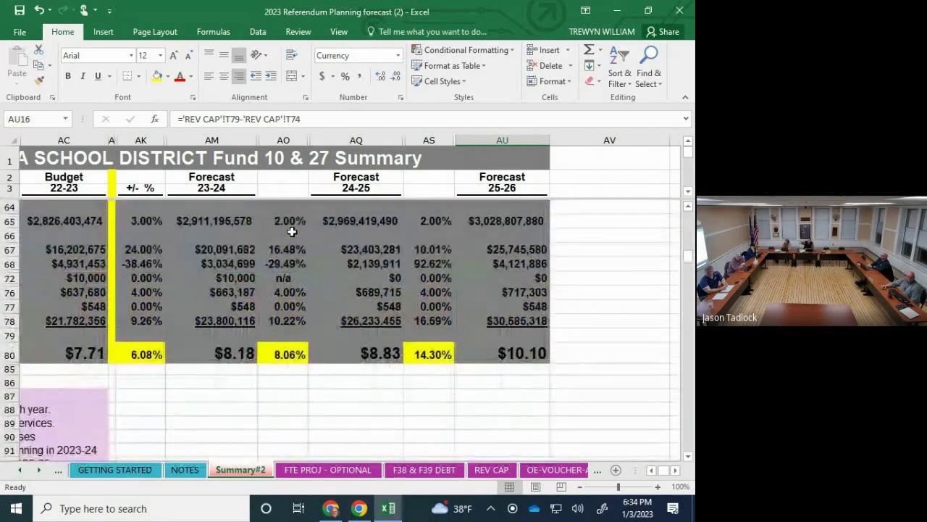
pyautogui.scroll(3, 292, 231)
pyautogui.scroll(1, 292, 231)
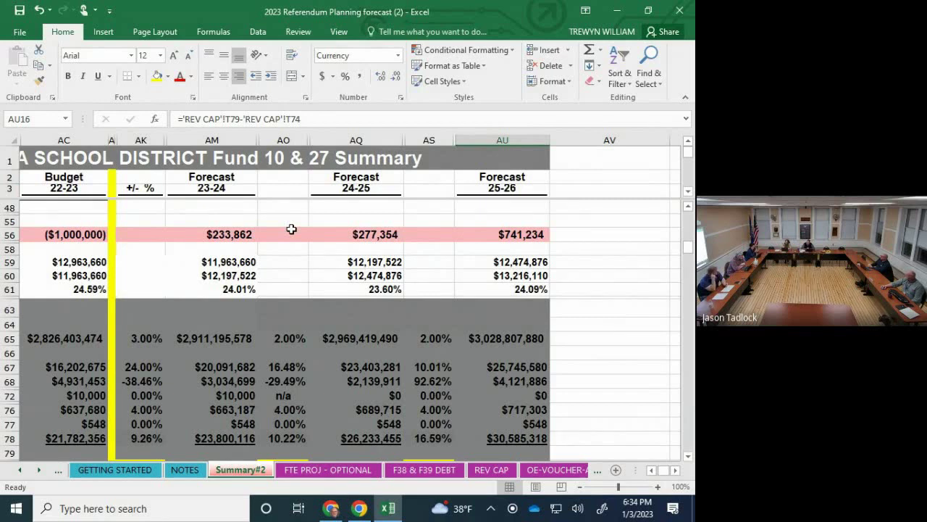
pyautogui.scroll(-3, 291, 229)
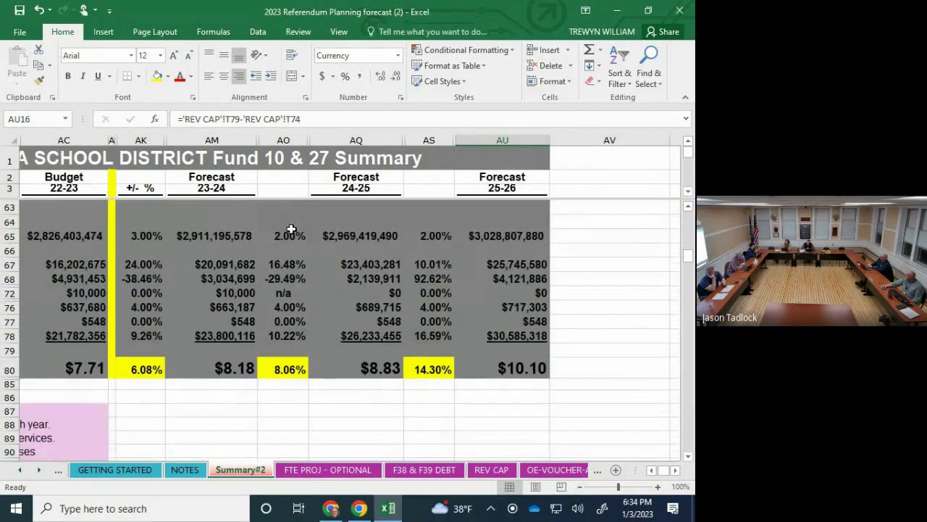
pyautogui.scroll(-10, 290, 229)
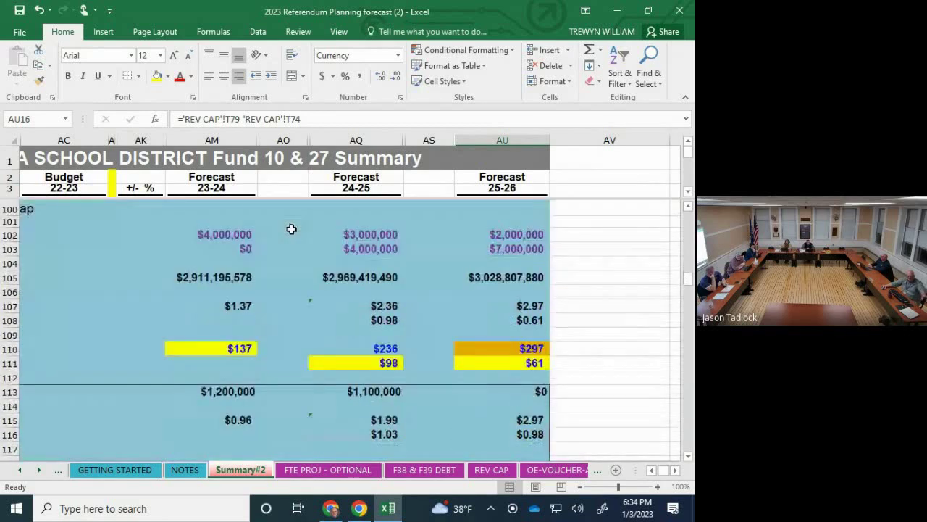
pyautogui.scroll(-2, 291, 229)
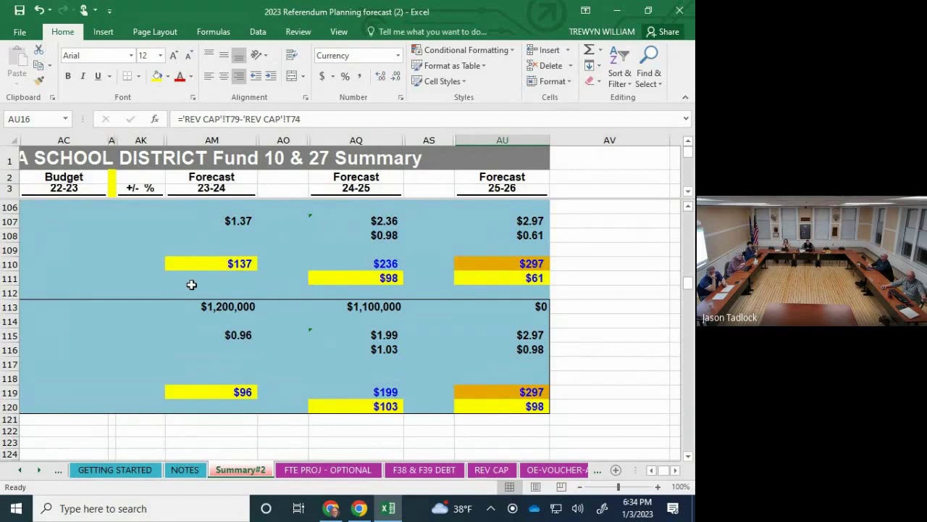
pyautogui.click(211, 306)
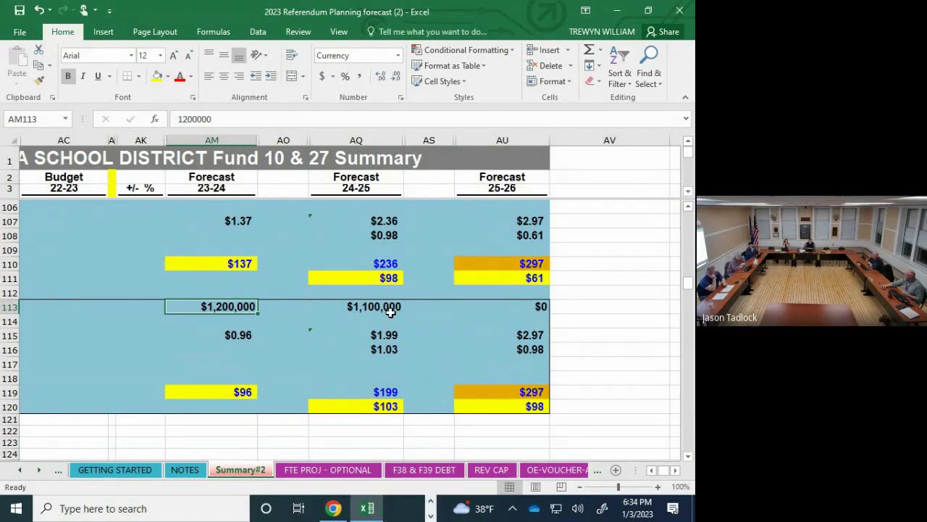
pyautogui.scroll(2, 392, 312)
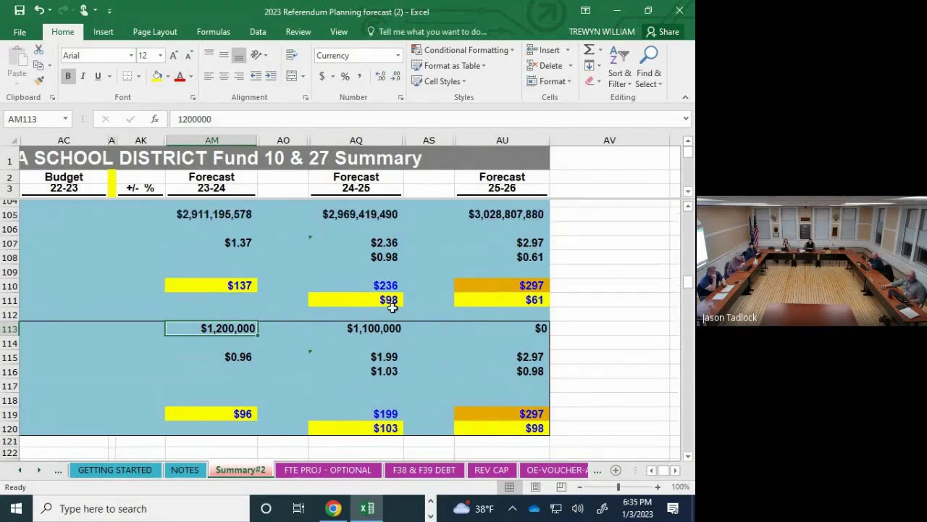
# - Set the 24-25 percentage in cell AQ97 to 3% and fill the cell yellow
pyautogui.scroll(5, 395, 307)
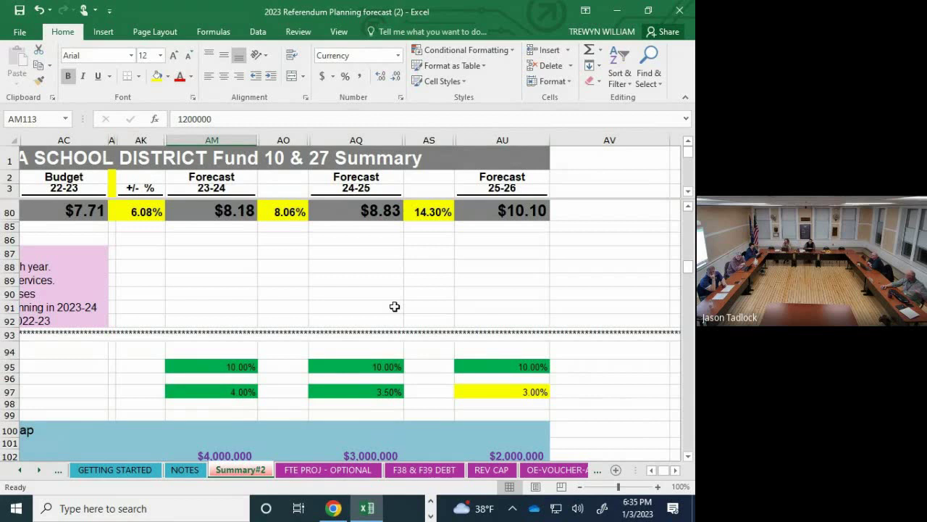
pyautogui.scroll(-2, 395, 306)
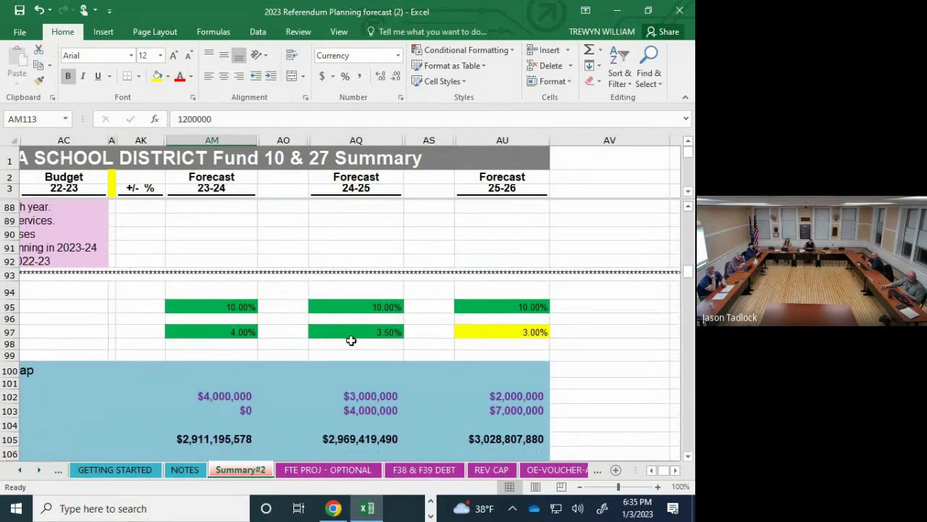
pyautogui.click(474, 338)
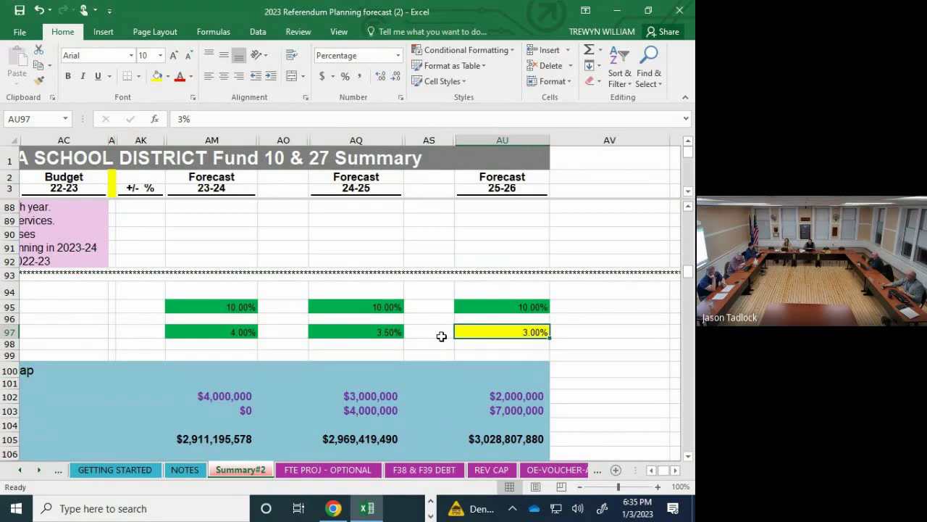
pyautogui.click(390, 334)
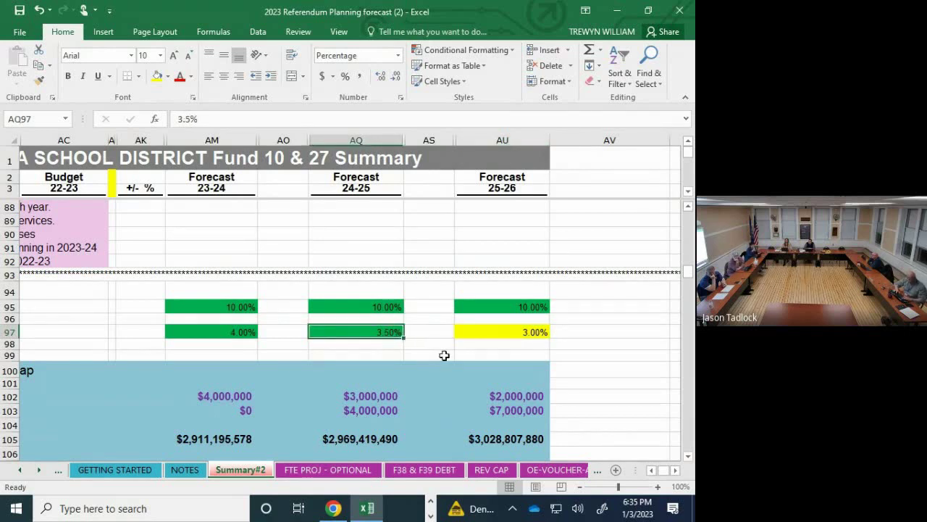
pyautogui.write('3%')
pyautogui.press('Return')
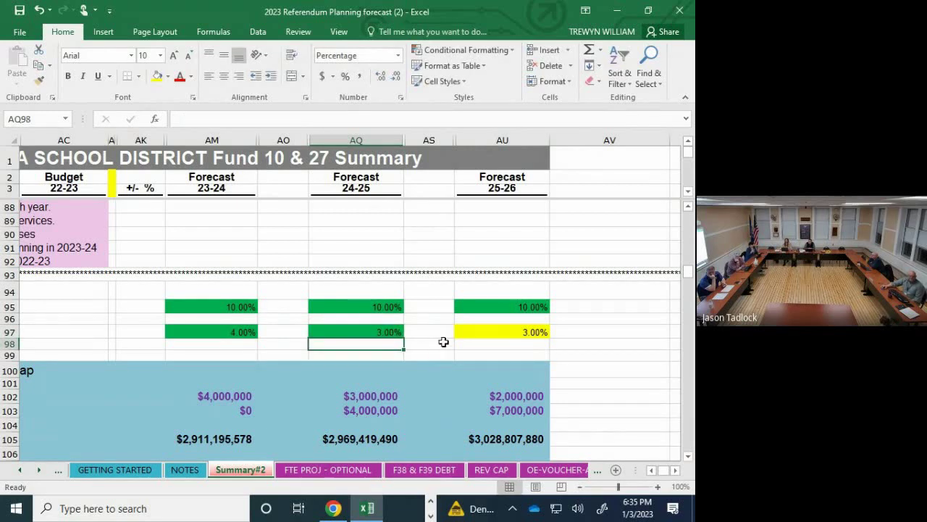
pyautogui.click(392, 330)
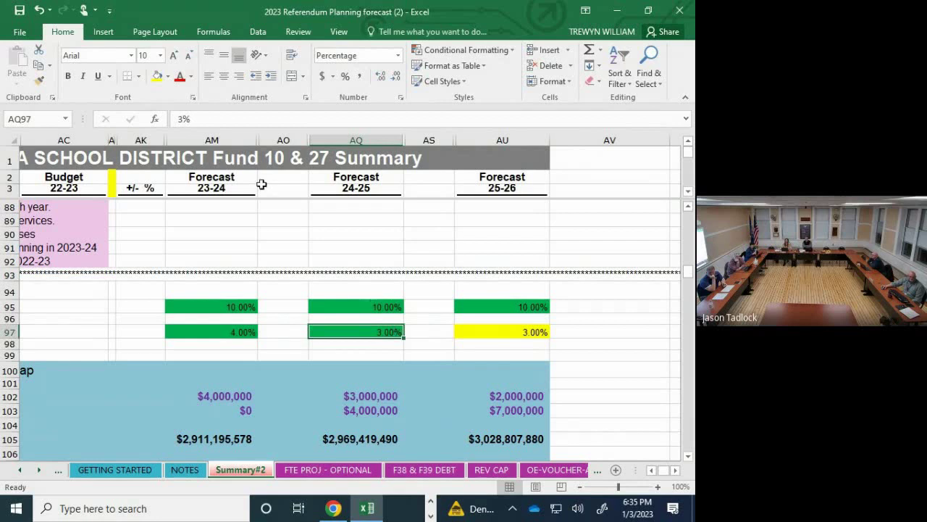
pyautogui.click(157, 77)
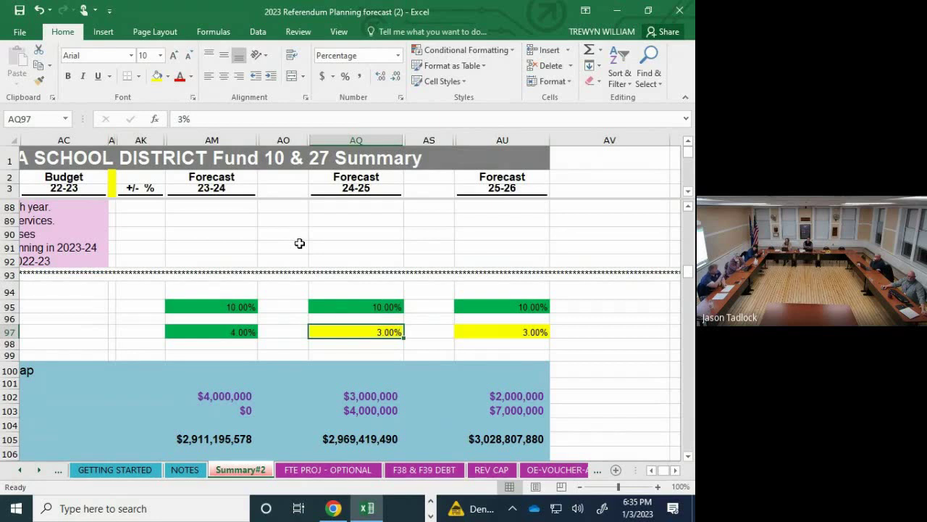
# - Set the 24-25 recurring referendum amount in cell AQ14 to $2,500,000
pyautogui.scroll(2, 299, 243)
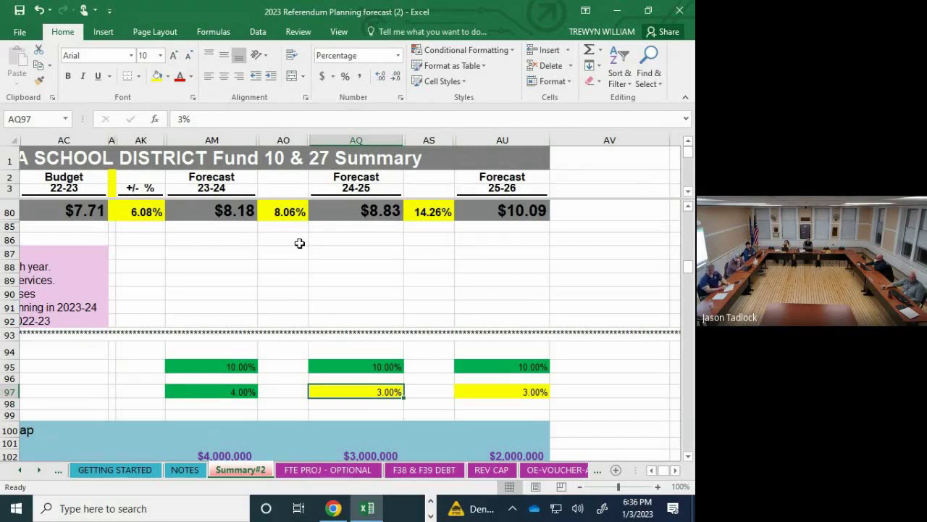
pyautogui.scroll(12, 314, 282)
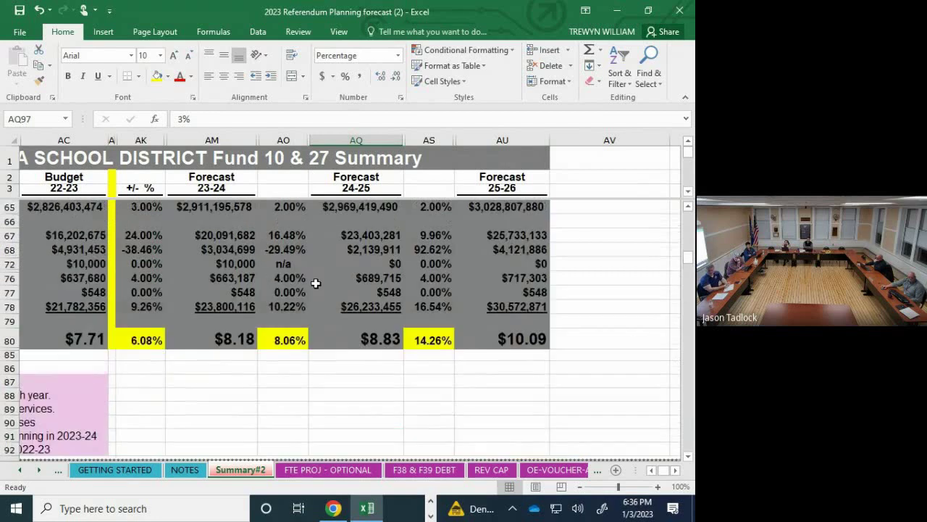
pyautogui.scroll(6, 326, 282)
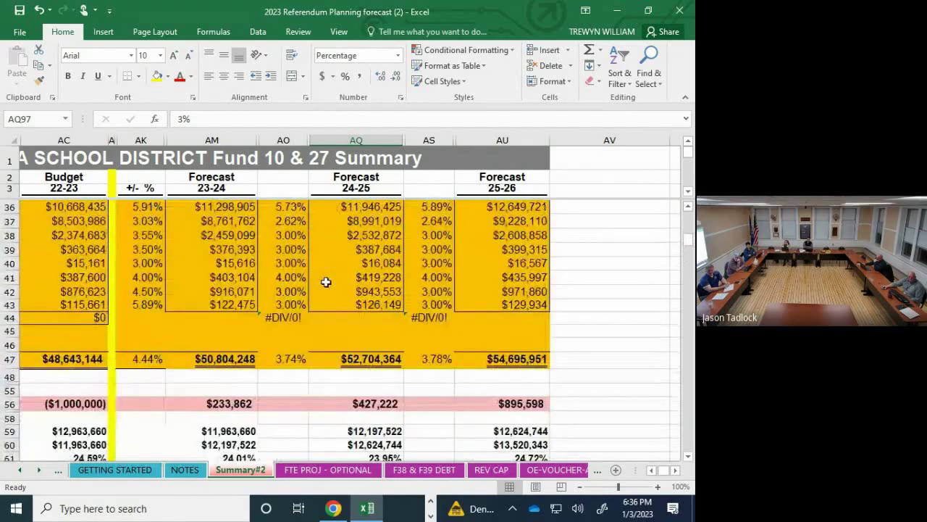
pyautogui.scroll(8, 328, 282)
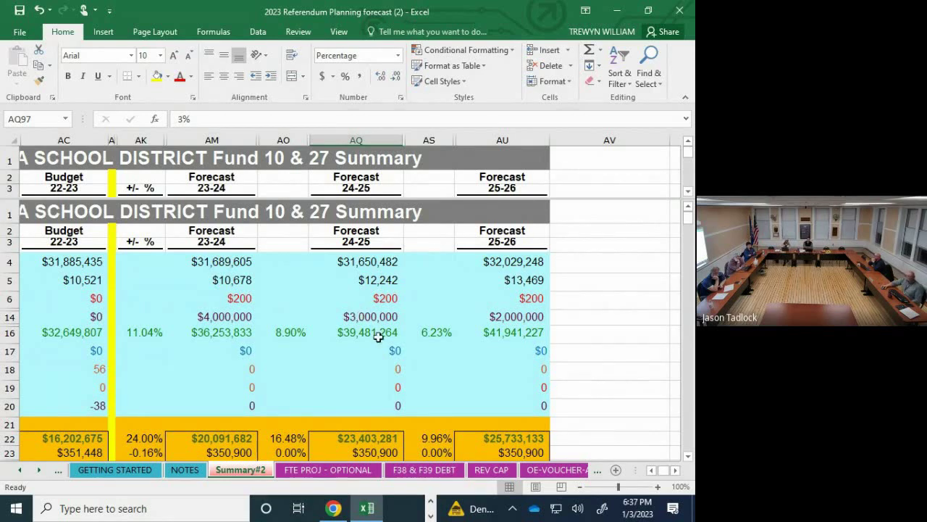
pyautogui.click(384, 316)
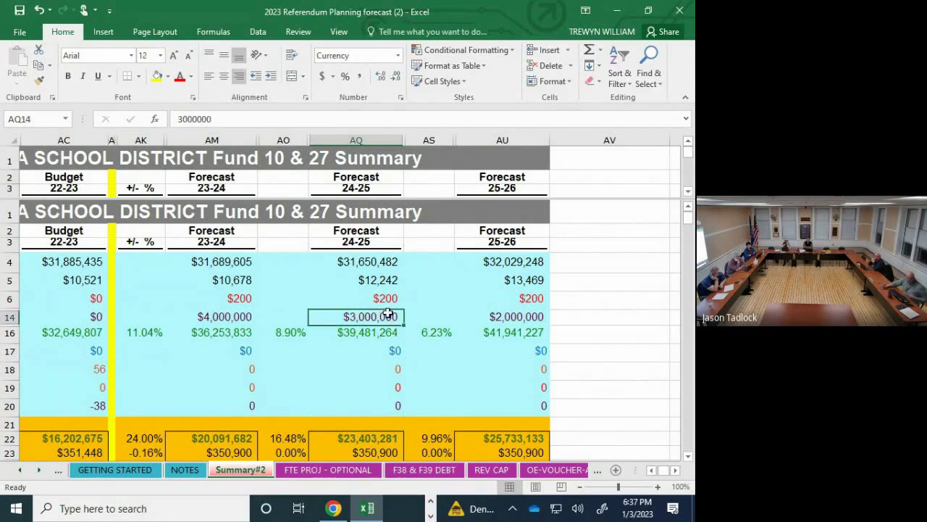
pyautogui.write('2500000')
pyautogui.press('Return')
# - Set the 25-26 recurring referendum amount in cell AU14 to $500,000
pyautogui.click(388, 313)
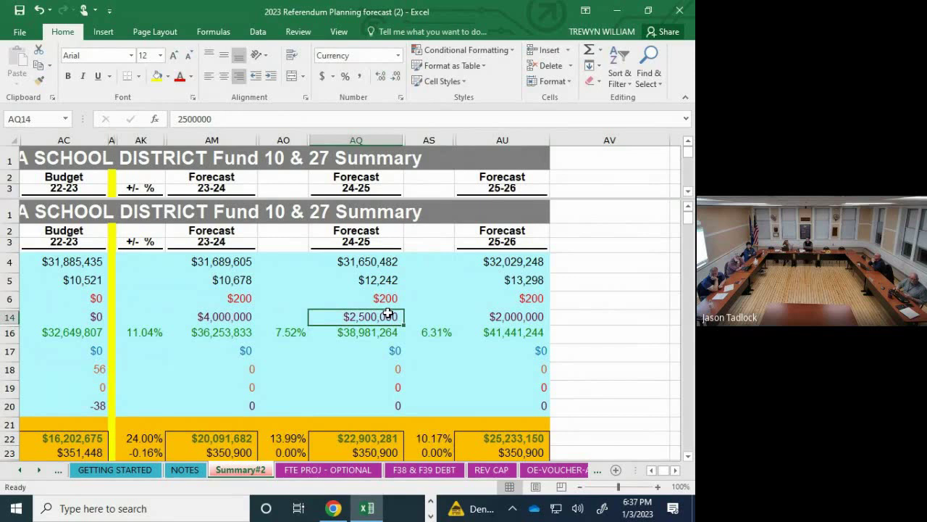
pyautogui.press('Right')
pyautogui.press('Right')
pyautogui.write('5000000')
pyautogui.press('Return')
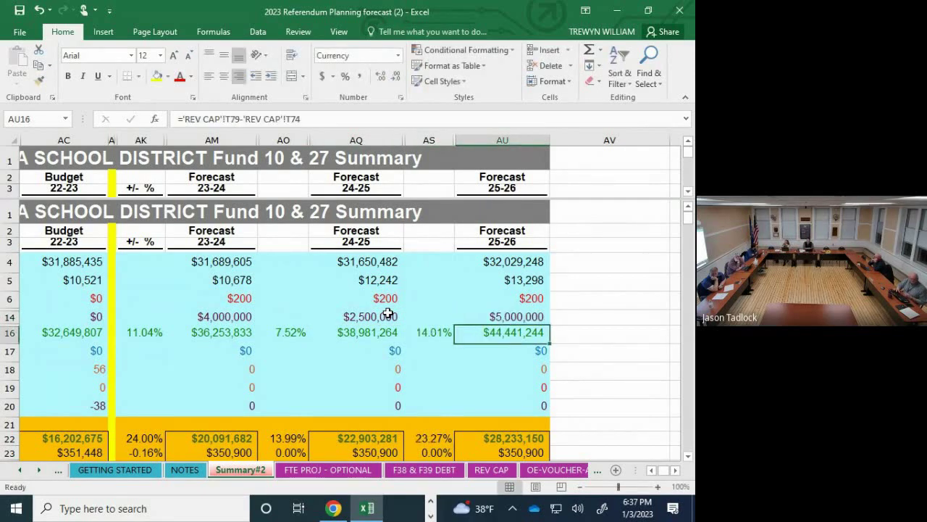
pyautogui.press('Up')
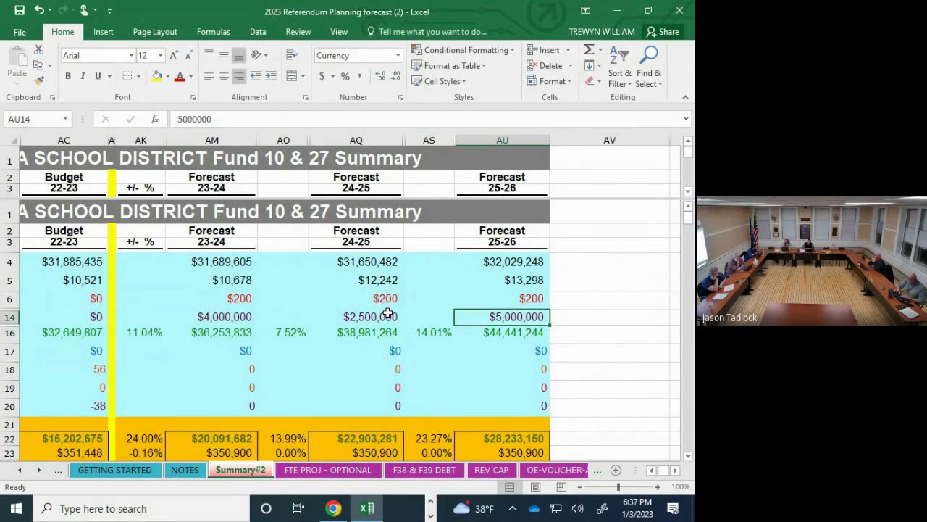
pyautogui.write('500,000')
pyautogui.press('Return')
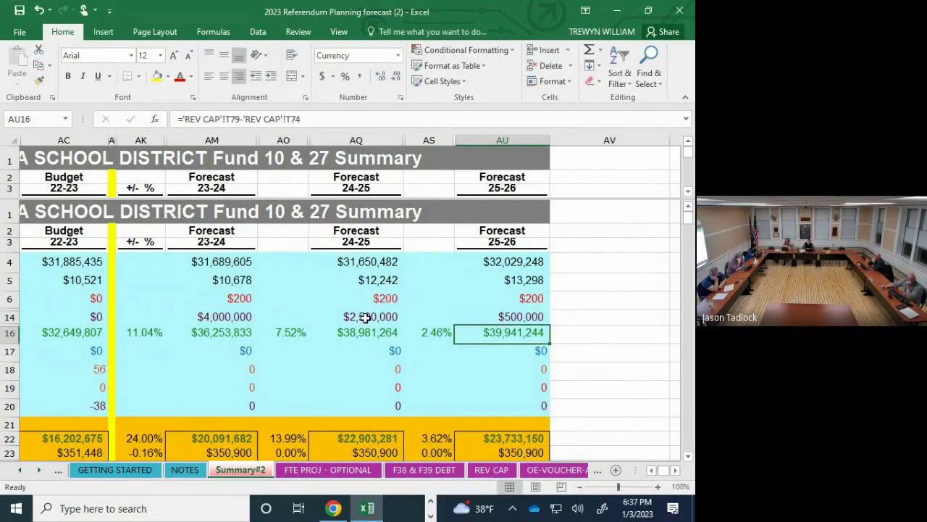
# - Examine the referendum impact figures in rows 119 and 120 for 23-24, 24-25 and 25-26
pyautogui.scroll(-10, 370, 318)
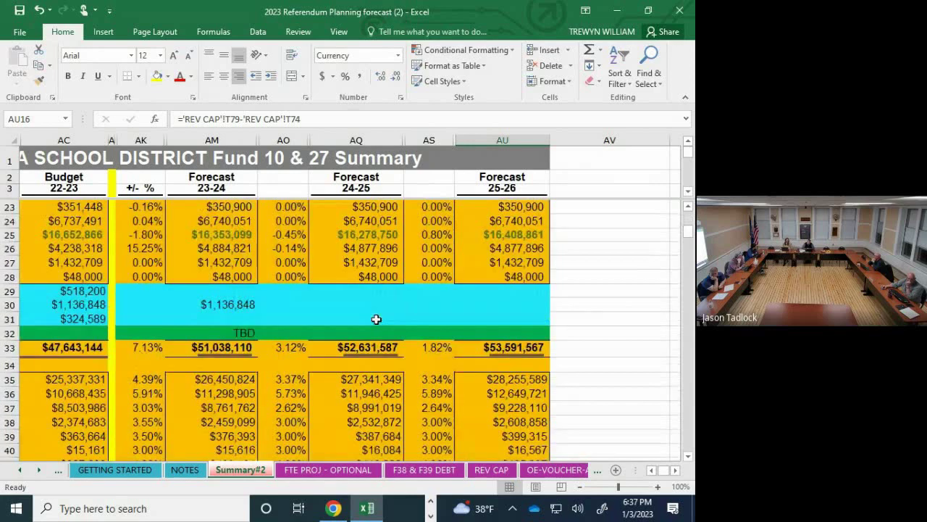
pyautogui.scroll(-15, 376, 319)
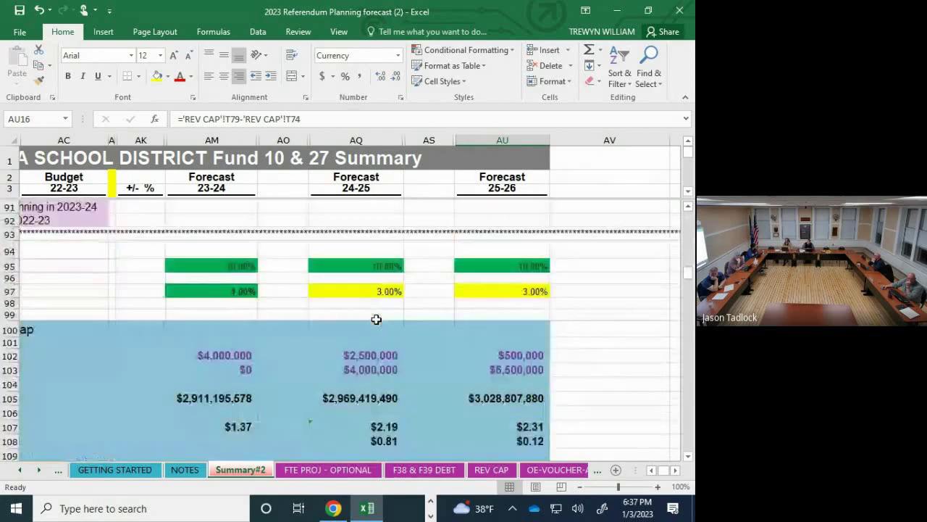
pyautogui.scroll(-3, 376, 319)
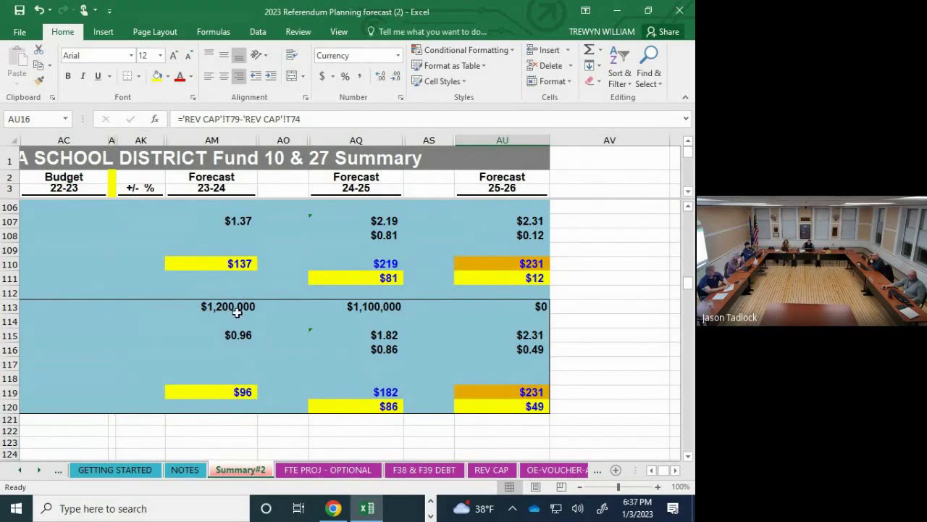
pyautogui.click(200, 391)
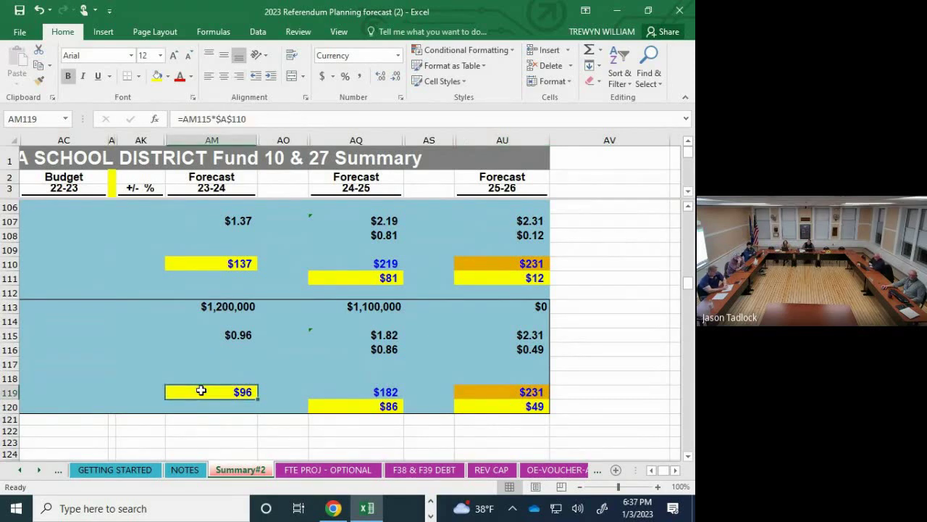
pyautogui.click(341, 403)
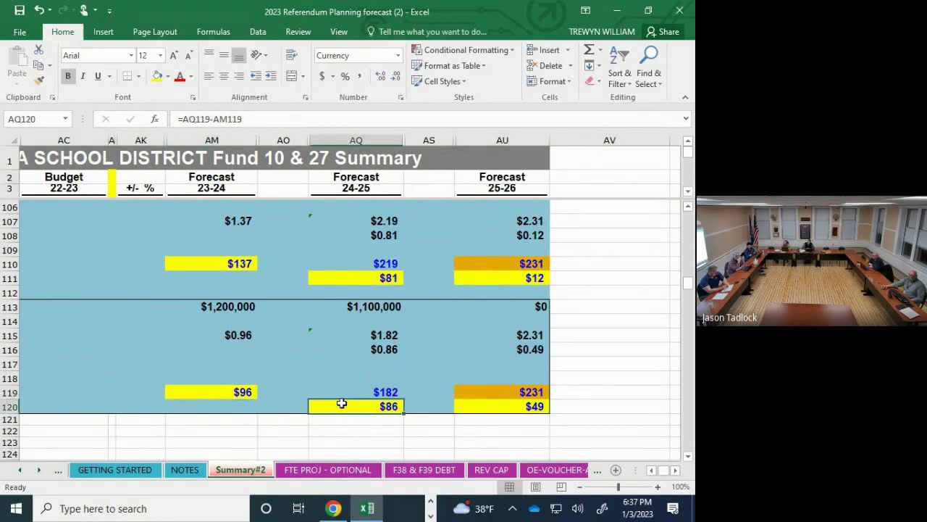
pyautogui.click(524, 408)
pyautogui.click(512, 390)
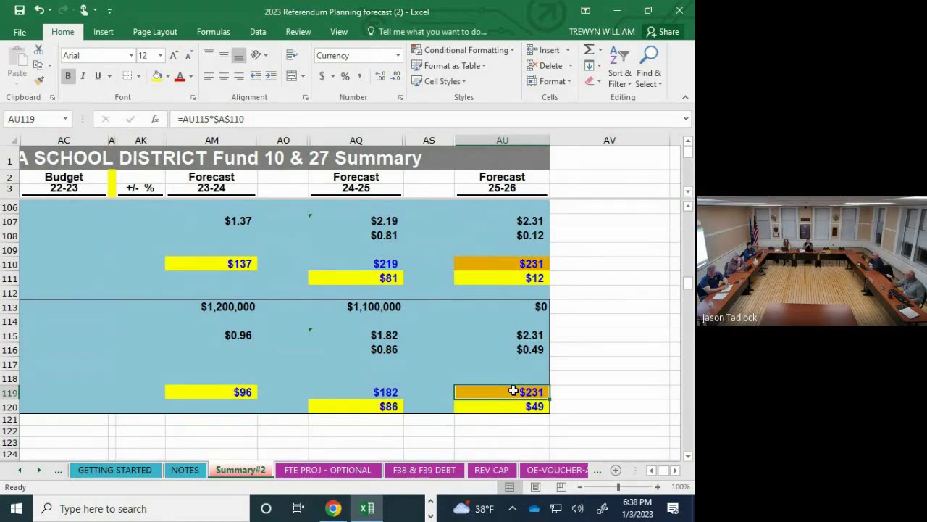
# - Examine the 25-26 surplus in cell AU56, the mill rate row, the row 97 percentages and the recurring referendum amounts in row 14
pyautogui.scroll(6, 465, 383)
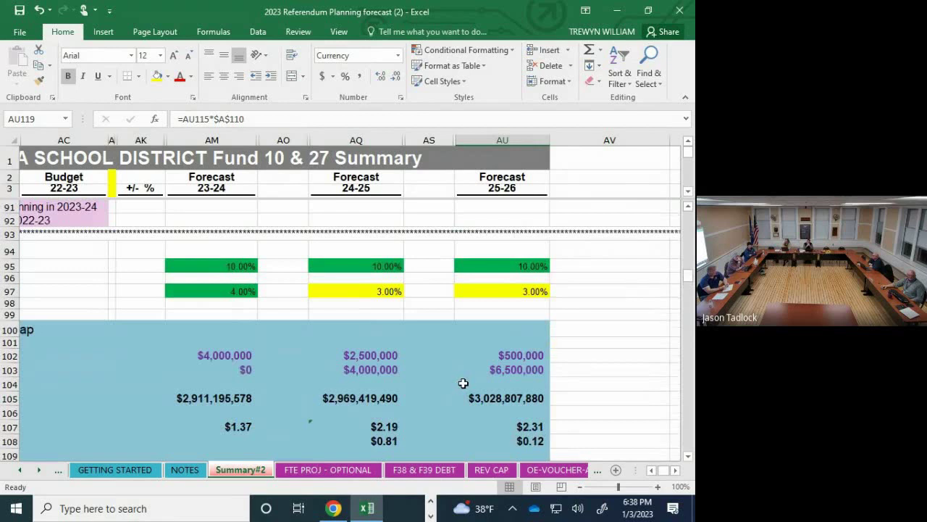
pyautogui.scroll(10, 463, 383)
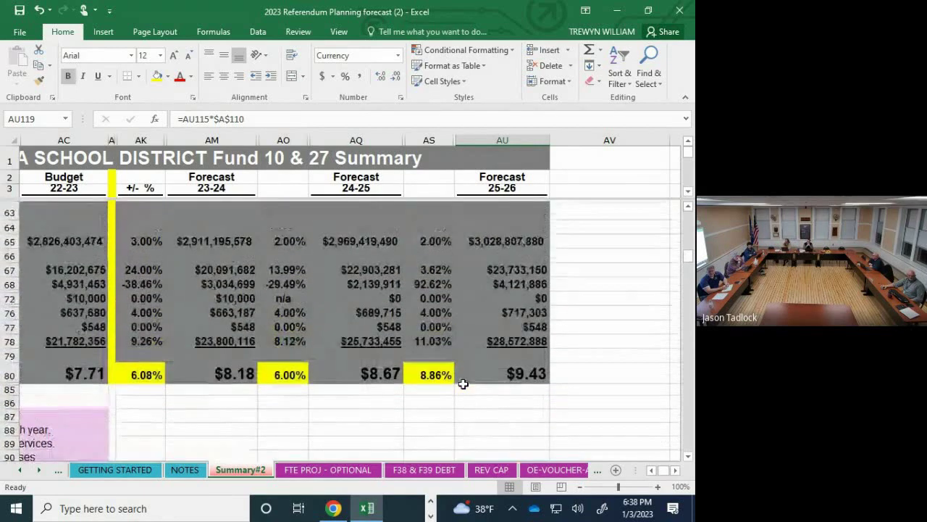
pyautogui.scroll(1, 463, 383)
pyautogui.click(482, 235)
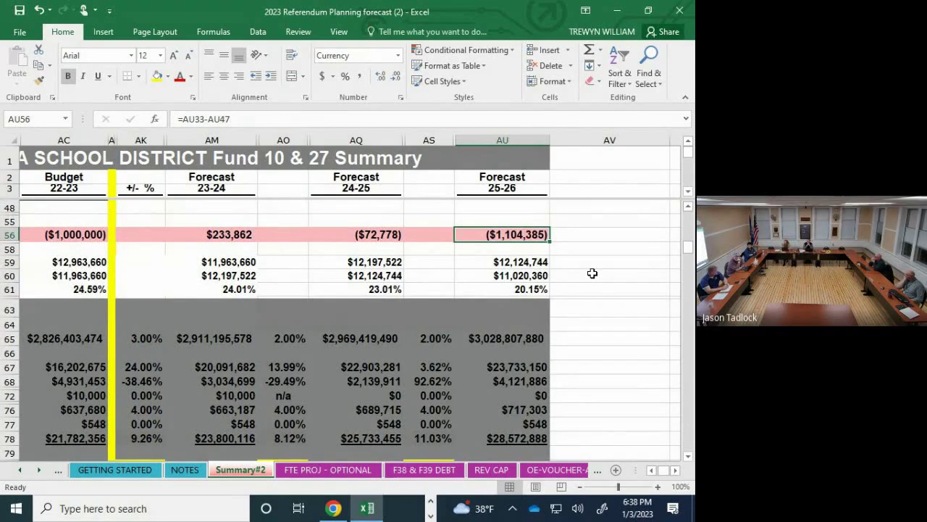
pyautogui.scroll(-2, 590, 273)
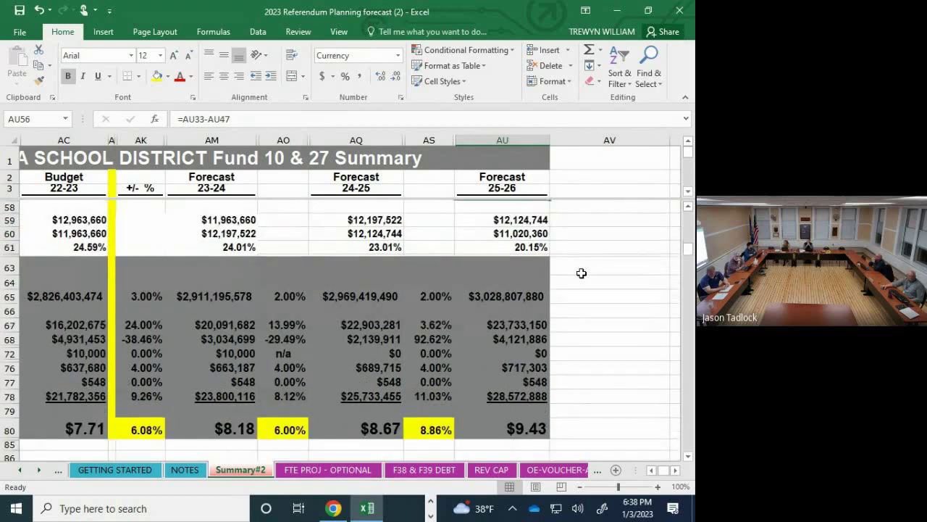
pyautogui.scroll(-4, 580, 273)
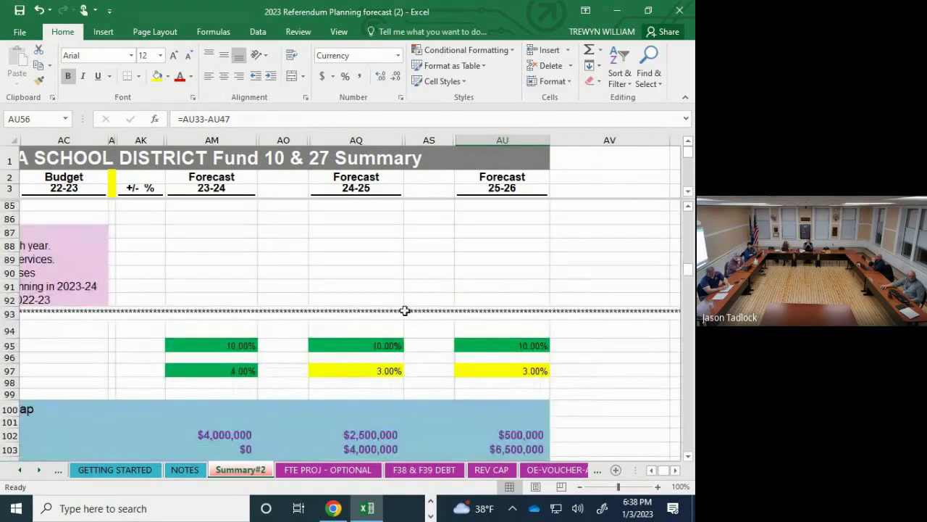
pyautogui.click(370, 370)
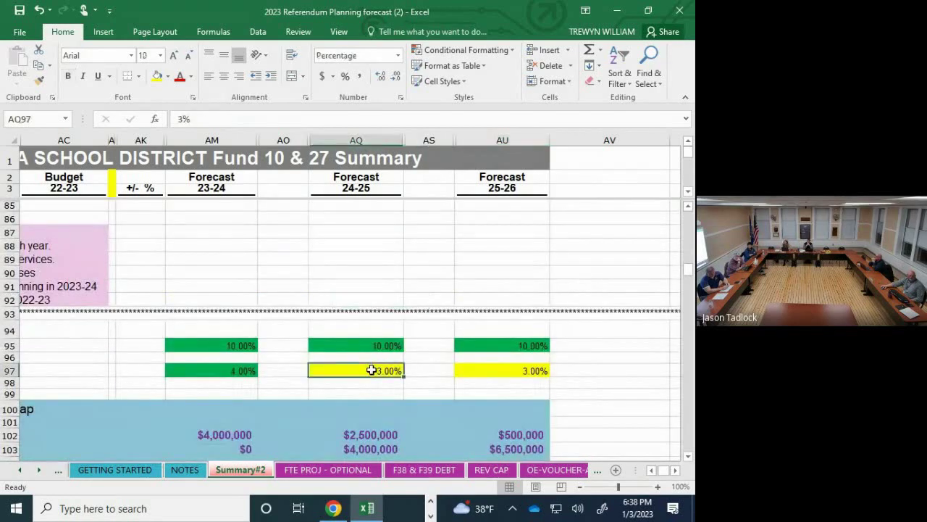
pyautogui.click(495, 371)
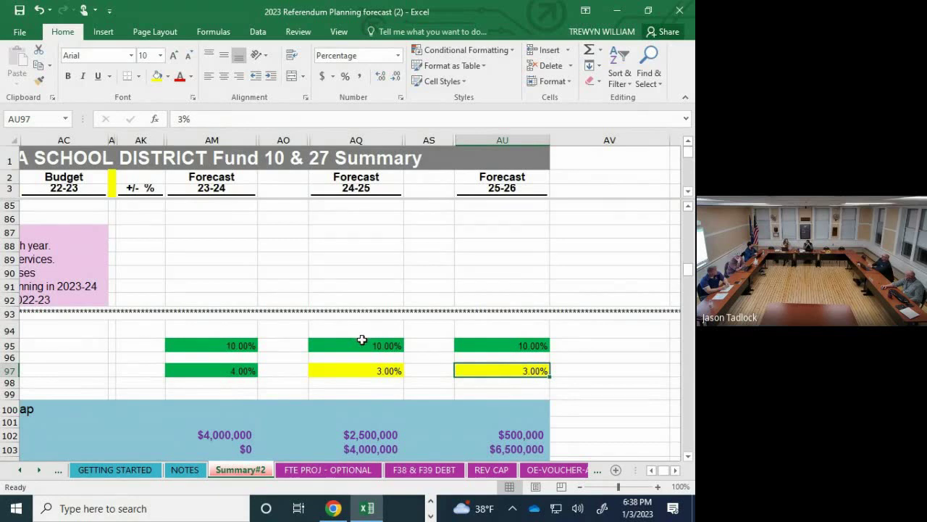
pyautogui.scroll(2, 362, 339)
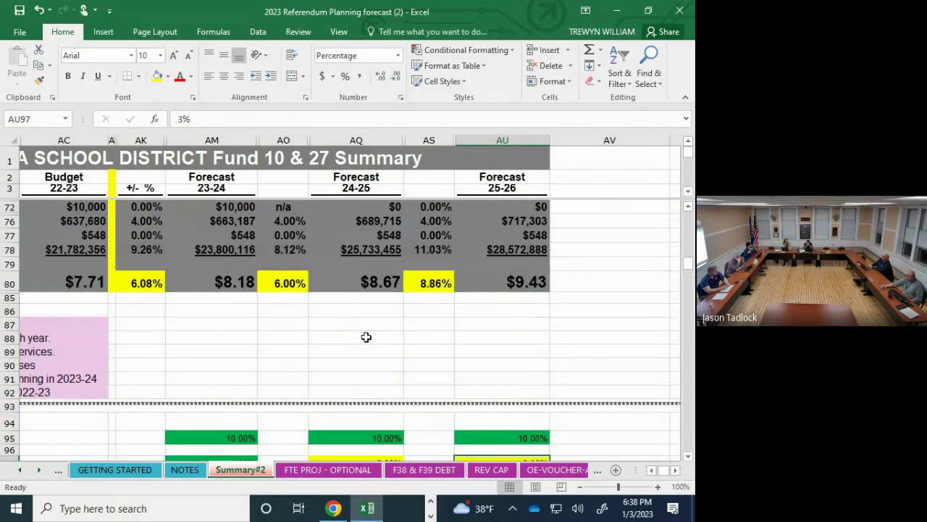
pyautogui.scroll(10, 365, 337)
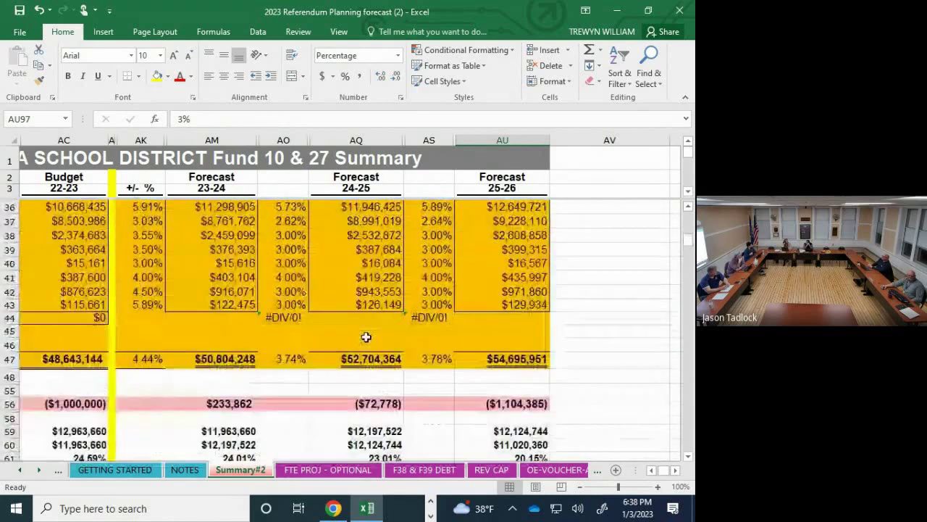
pyautogui.scroll(8, 366, 337)
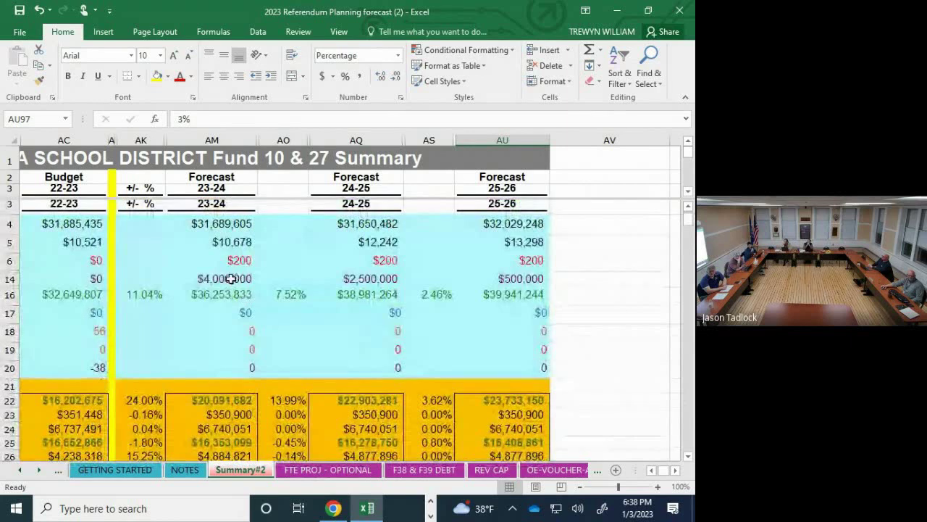
pyautogui.scroll(-10, 433, 291)
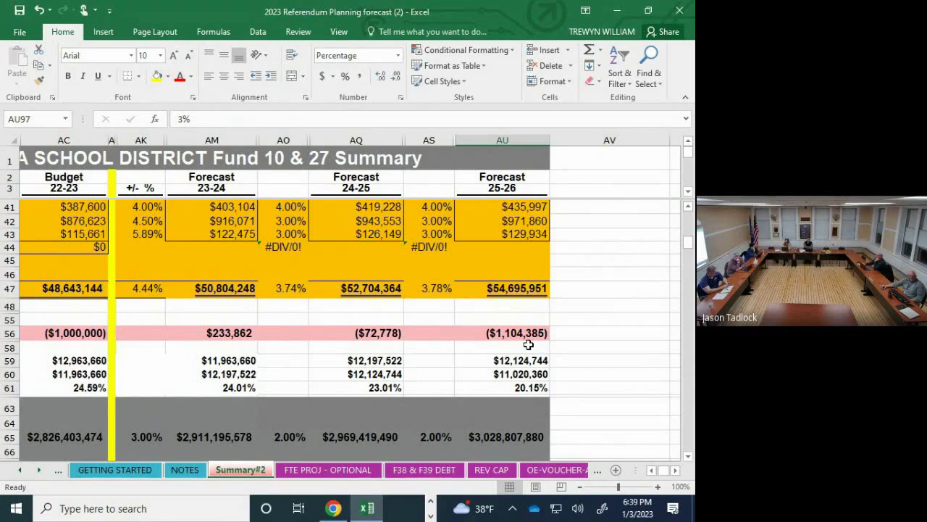
# - Set the recurring referendum amounts in cells AM14, AQ14 and AU14 to $0 for 23-24 through 25-26
pyautogui.scroll(6, 529, 345)
pyautogui.scroll(5, 527, 342)
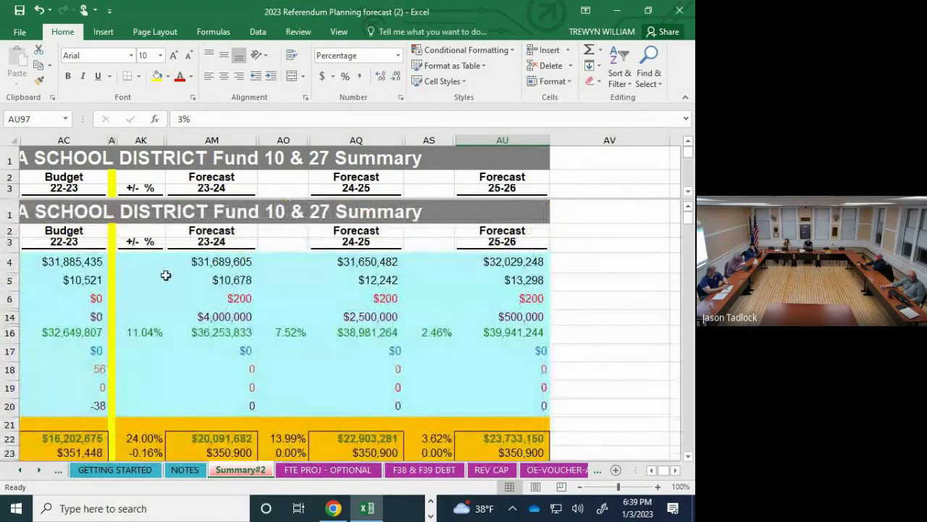
pyautogui.click(210, 312)
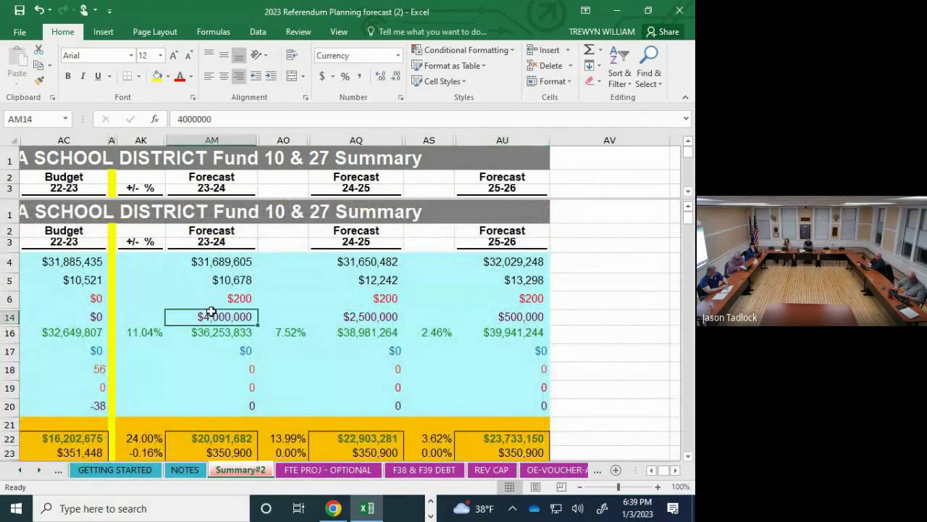
pyautogui.write('0')
pyautogui.press('Tab')
pyautogui.press('Tab')
pyautogui.press('F2')
pyautogui.write('0')
pyautogui.press('Tab')
pyautogui.press('Tab')
pyautogui.write('0')
pyautogui.press('Tab')
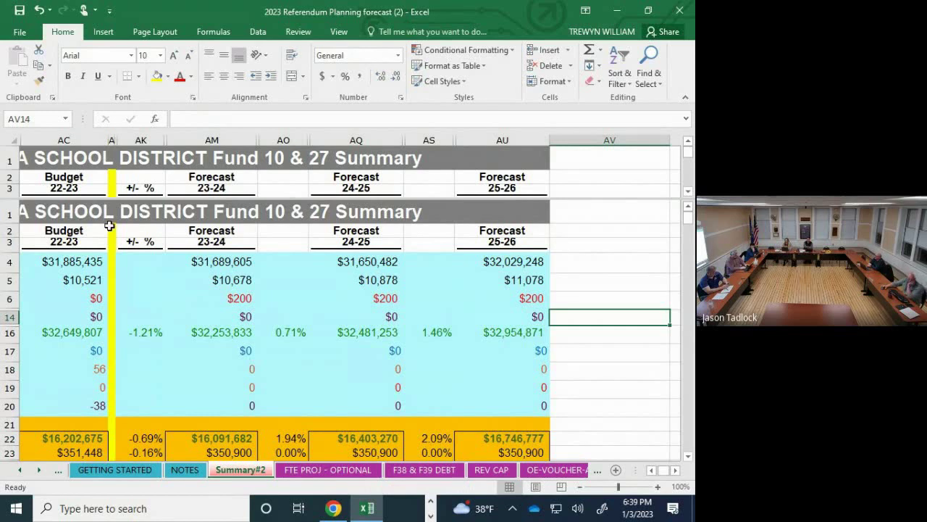
# - Set the percentages in cells AM97, AQ97 and AU97 to 0% for all three forecast years
pyautogui.scroll(-5, 135, 308)
pyautogui.scroll(-6, 135, 308)
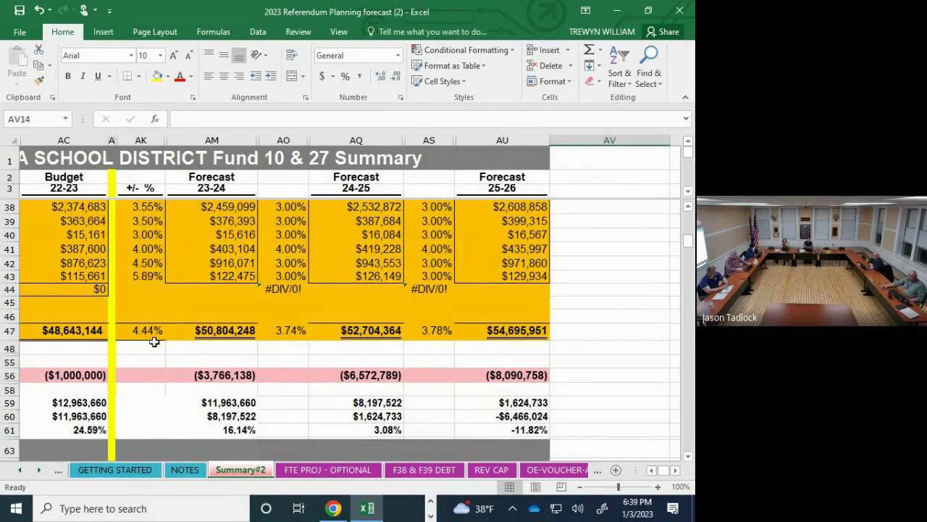
pyautogui.scroll(-13, 155, 341)
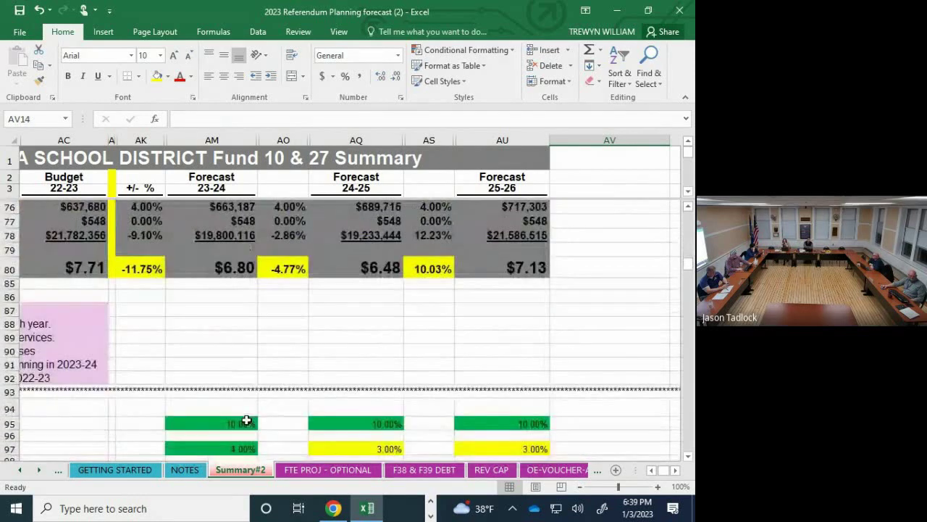
pyautogui.scroll(-1, 246, 420)
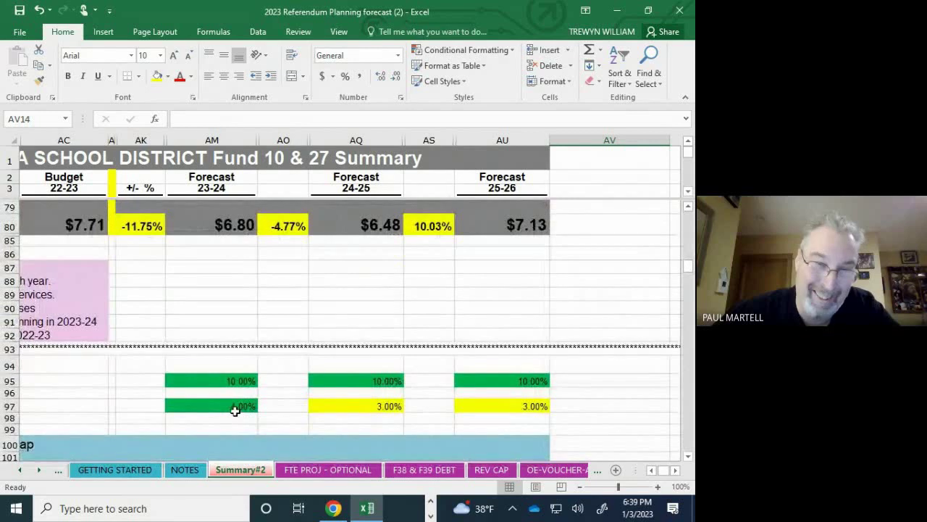
pyautogui.click(235, 408)
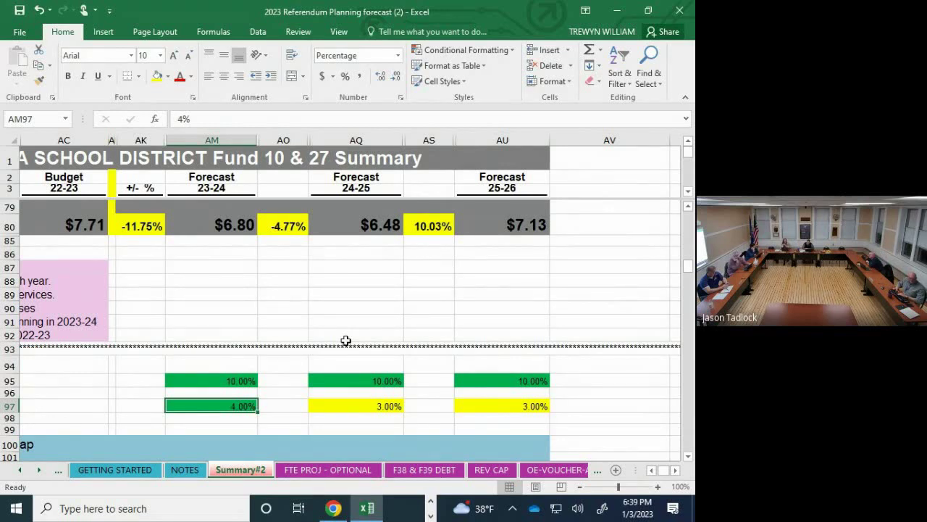
pyautogui.write('0')
pyautogui.press('Tab')
pyautogui.press('Tab')
pyautogui.write('0')
pyautogui.press('Tab')
pyautogui.press('Tab')
pyautogui.write('0')
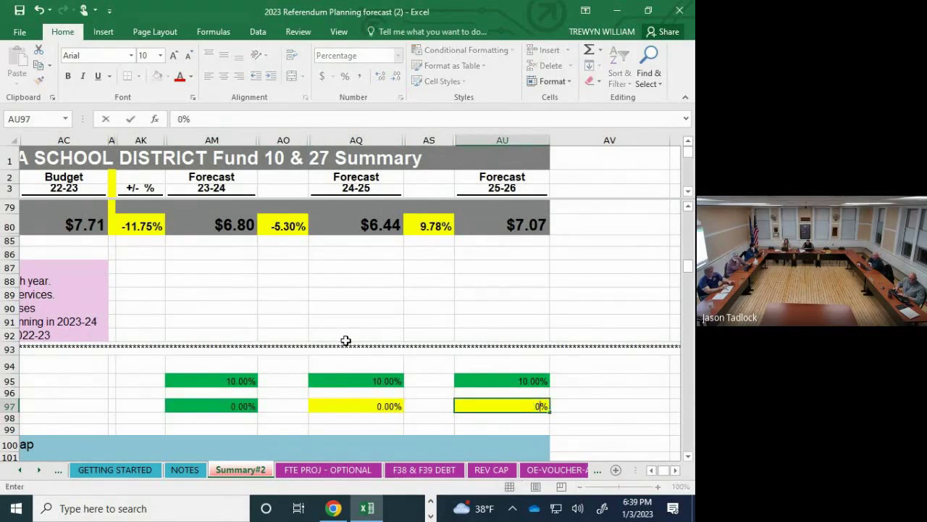
pyautogui.press('Left')
# - Examine the total expenditure, surplus, fund balance, tax levy and mill rate rows from row 47 to row 80 for the three forecast years
pyautogui.press('Up')
pyautogui.press('Up')
pyautogui.press('Up')
pyautogui.press('Up')
pyautogui.press('Up')
pyautogui.press('Up')
pyautogui.press('Up')
pyautogui.press('Up')
pyautogui.press('Up')
pyautogui.press('Up')
pyautogui.press('Up')
pyautogui.press('Up')
pyautogui.press('Up')
pyautogui.press('Up')
pyautogui.press('Up')
pyautogui.press('Up')
pyautogui.press('Up')
pyautogui.press('Up')
pyautogui.press('Up')
pyautogui.press('Up')
pyautogui.press('Up')
pyautogui.press('Up')
pyautogui.press('Up')
pyautogui.press('Up')
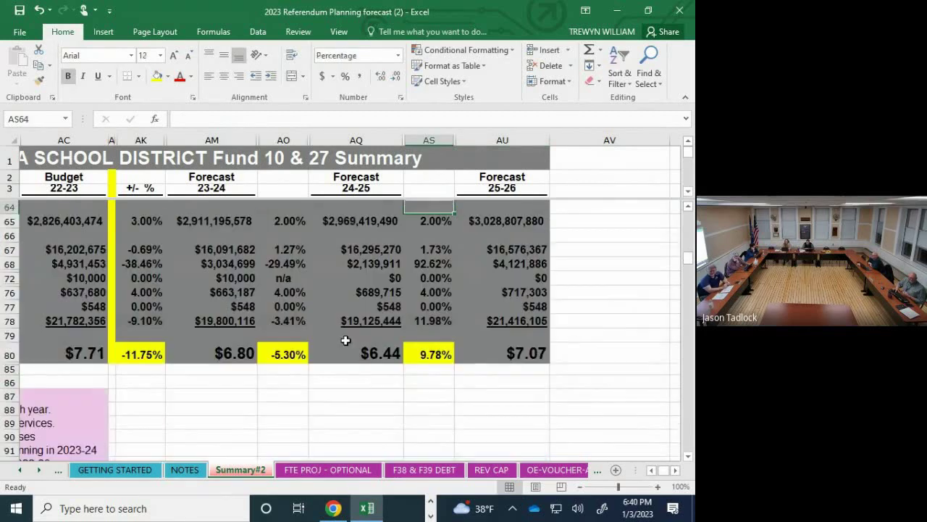
pyautogui.press('Up')
pyautogui.press('Up')
pyautogui.press('Up')
pyautogui.press('Up')
pyautogui.press('Up')
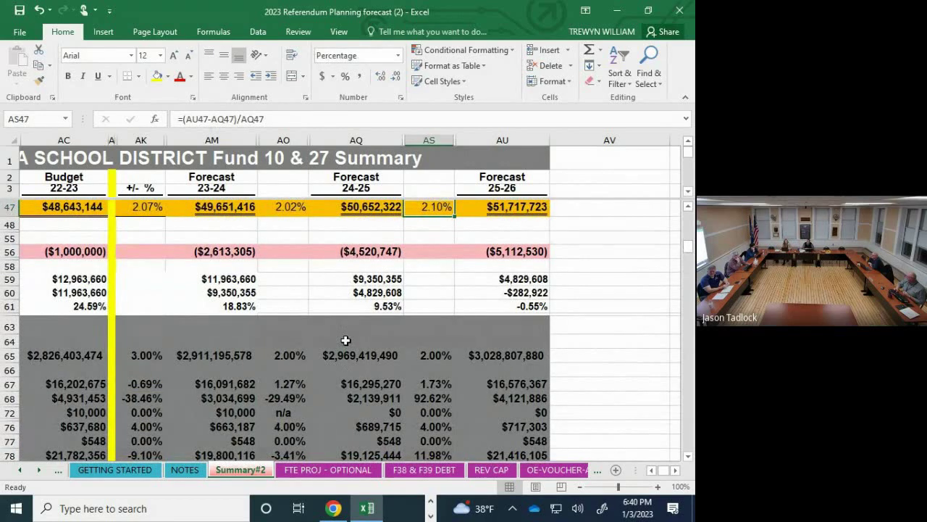
pyautogui.press('Down')
pyautogui.press('Down')
pyautogui.press('Down')
pyautogui.press('Down')
pyautogui.press('Down')
pyautogui.press('Down')
pyautogui.press('Down')
pyautogui.press('Down')
pyautogui.press('Down')
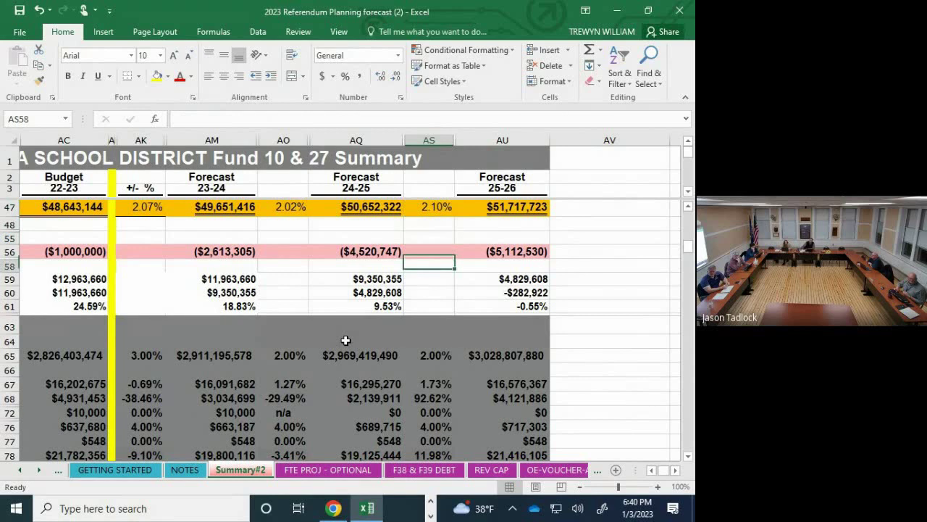
pyautogui.press('Down')
pyautogui.press('Down')
pyautogui.press('Down')
pyautogui.press('Down')
pyautogui.press('Down')
pyautogui.press('Down')
pyautogui.press('Down')
pyautogui.press('Down')
pyautogui.press('Down')
pyautogui.press('Down')
pyautogui.press('Down')
pyautogui.press('Down')
pyautogui.press('Down')
pyautogui.press('Down')
pyautogui.press('Down')
pyautogui.press('Down')
pyautogui.press('Down')
pyautogui.press('Down')
pyautogui.press('Down')
pyautogui.press('Down')
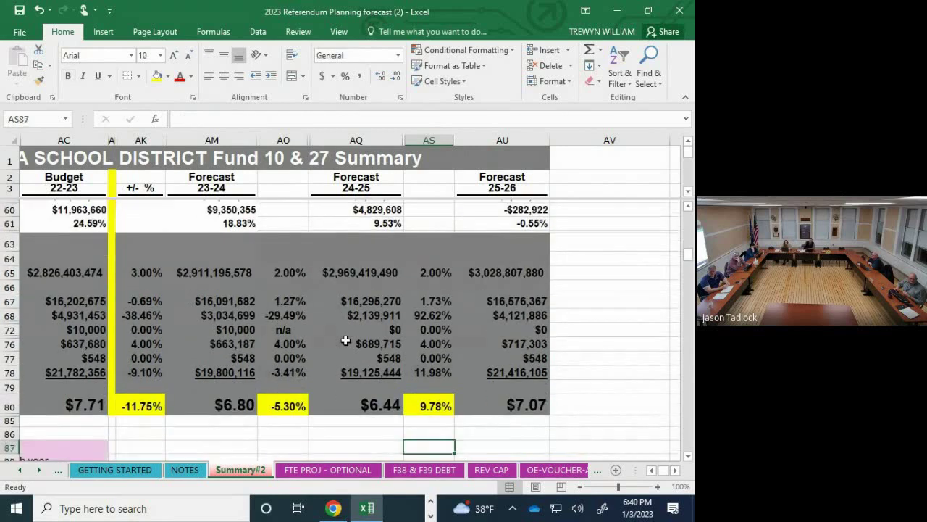
pyautogui.press('Down')
pyautogui.press('Down')
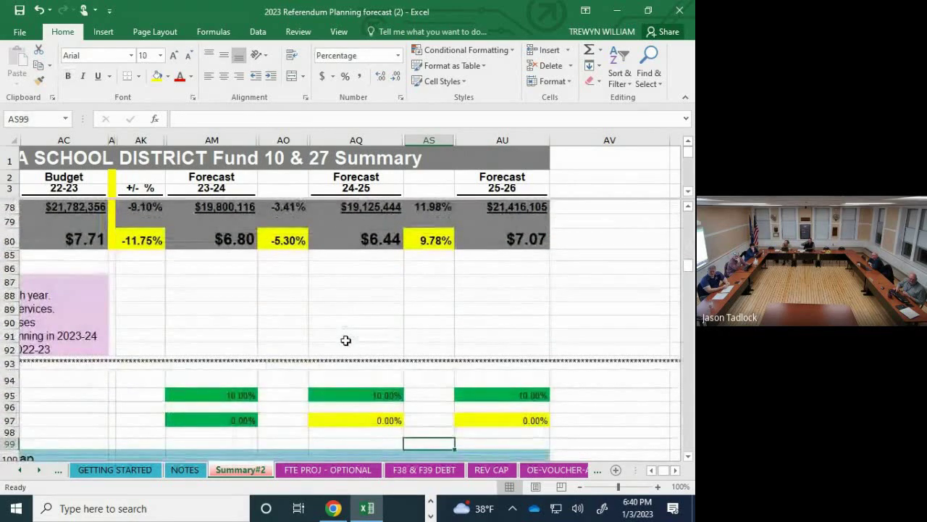
# - Set the 23-24 and 24-25 percentages in cells AM97 and AQ97 to -5%
pyautogui.press('Left')
pyautogui.press('Left')
pyautogui.press('Left')
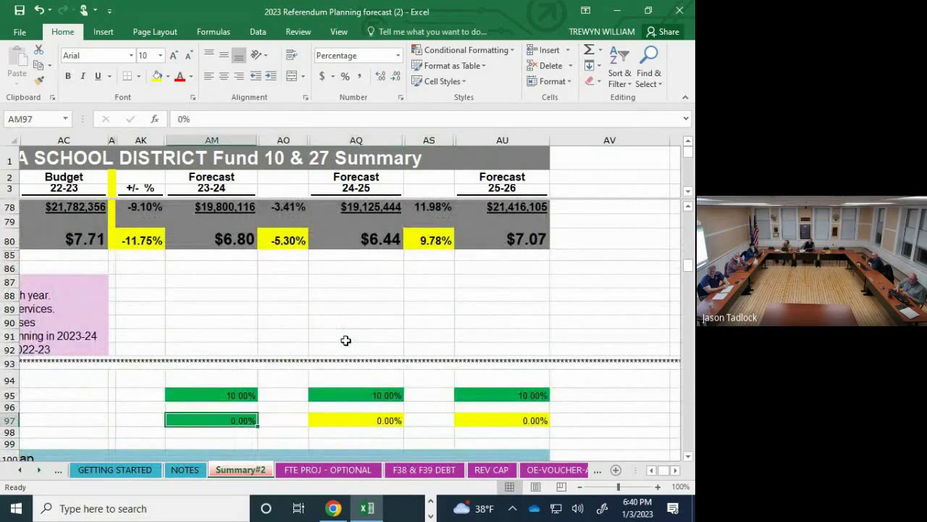
pyautogui.write('-.05')
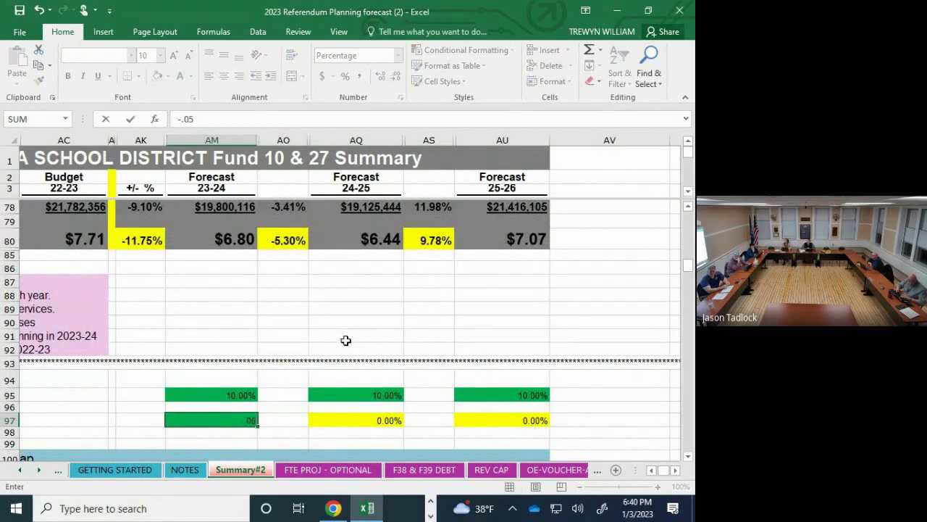
pyautogui.press('Return')
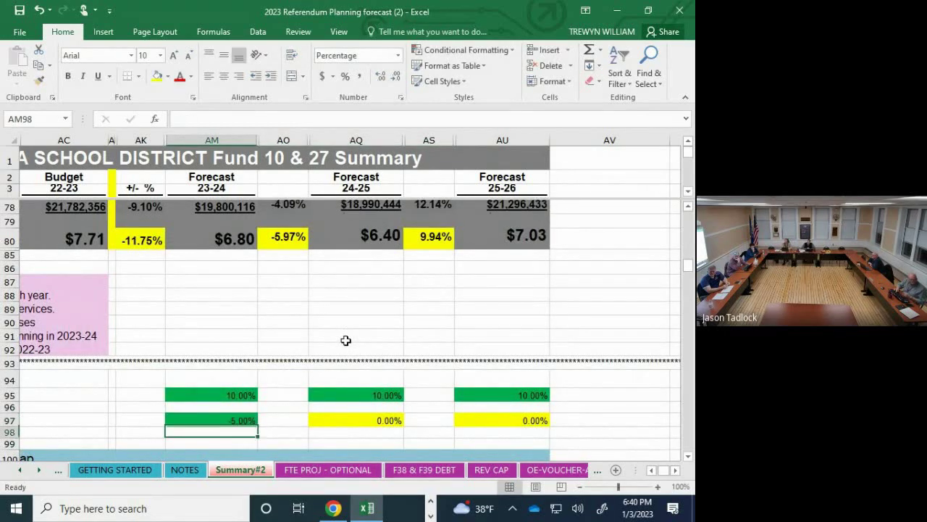
pyautogui.press('Right')
pyautogui.press('Right')
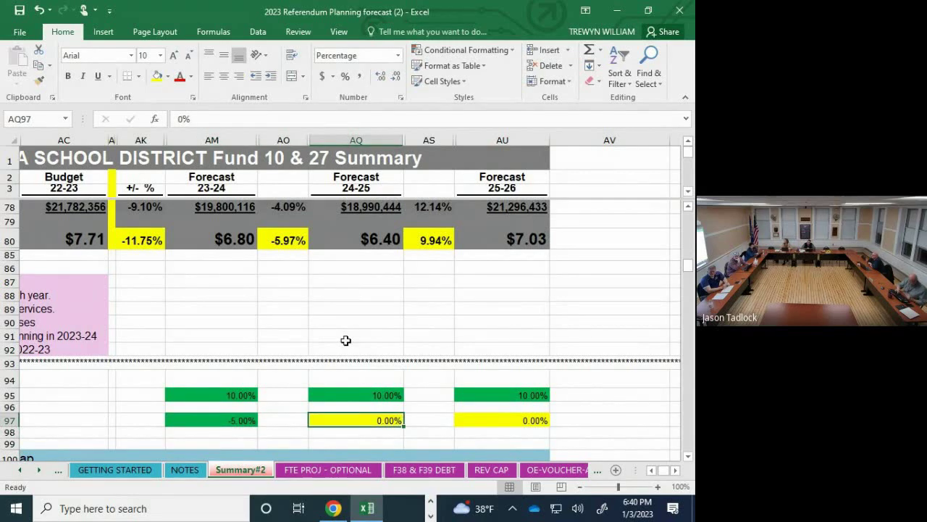
pyautogui.write('-5')
pyautogui.press('Return')
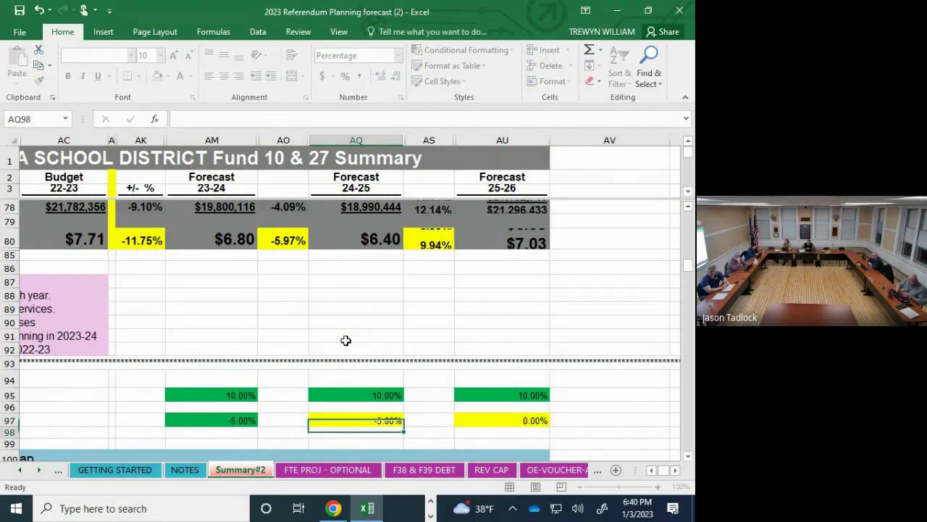
# - Set the 25-26 percentage in cell AU97 to -5%
pyautogui.press('Up')
pyautogui.press('Right')
pyautogui.press('Right')
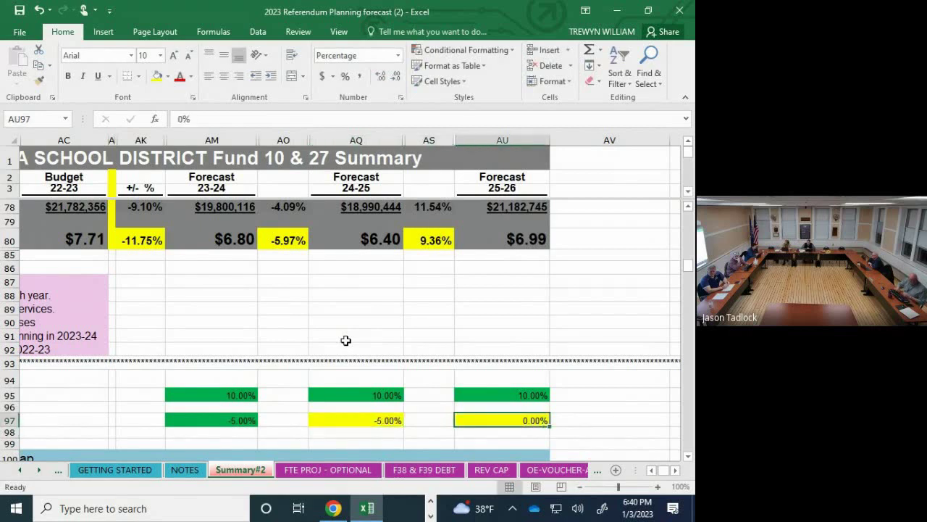
pyautogui.write('-.05')
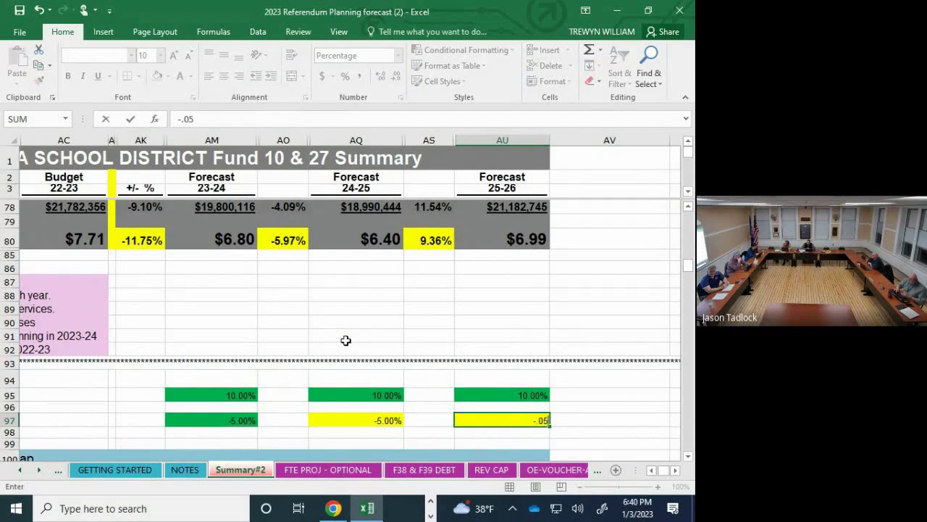
pyautogui.press('Return')
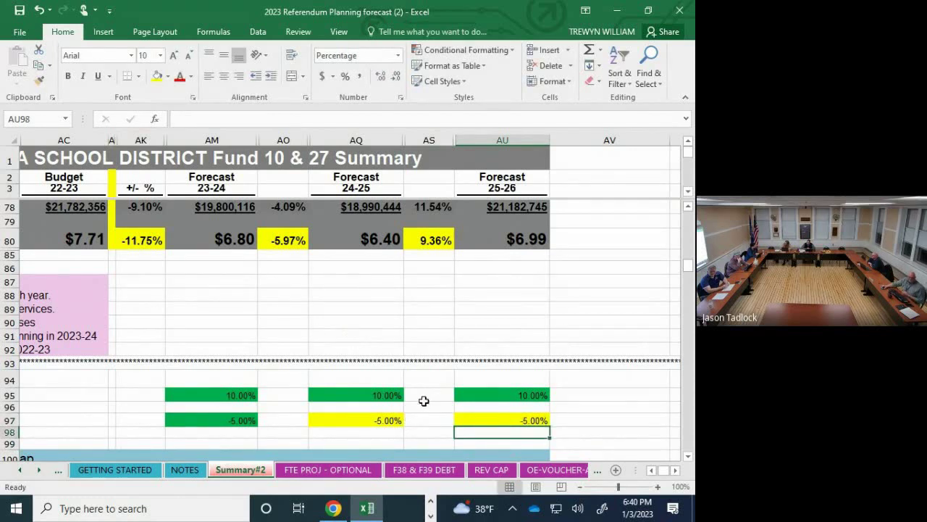
# - Examine the revenue, expenditure, deficit, fund balance, tax levy and mill rate rows from row 33 to row 80 for the forecast years
pyautogui.scroll(3, 428, 389)
pyautogui.scroll(3, 429, 388)
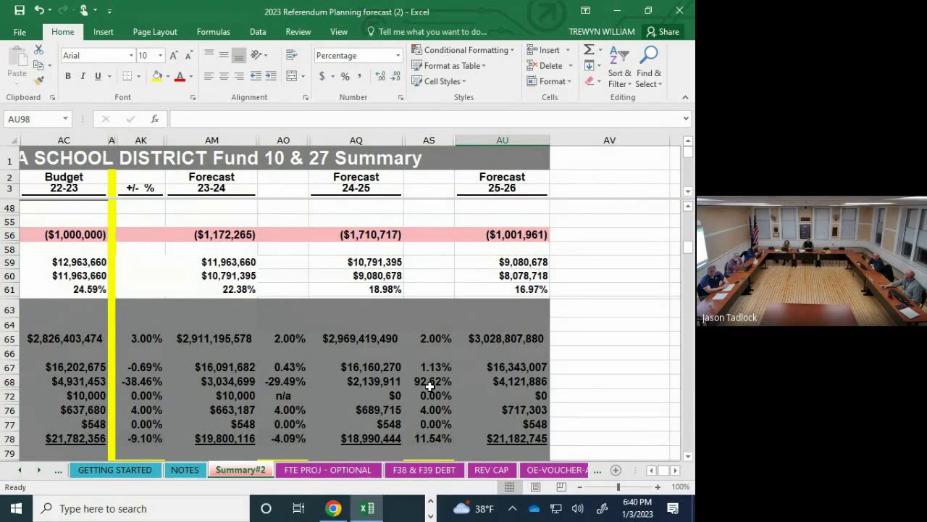
pyautogui.scroll(5, 430, 386)
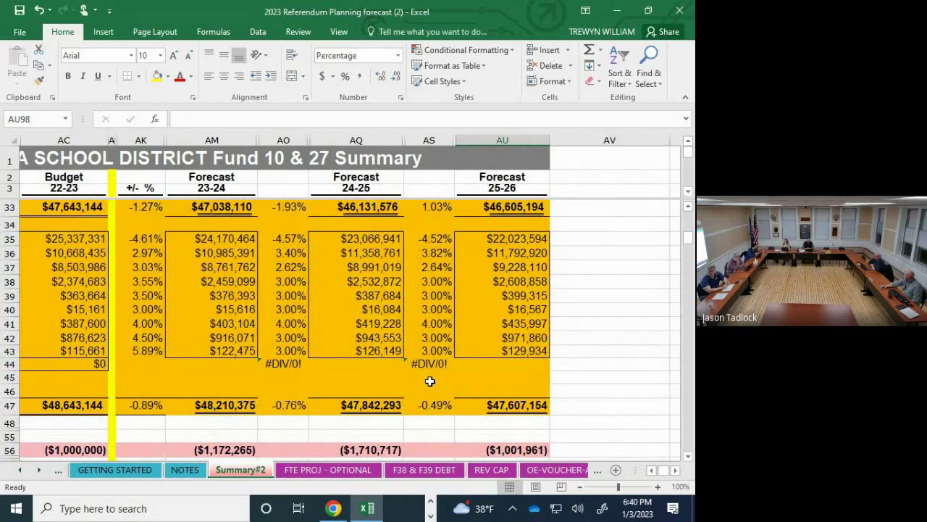
pyautogui.scroll(-5, 430, 381)
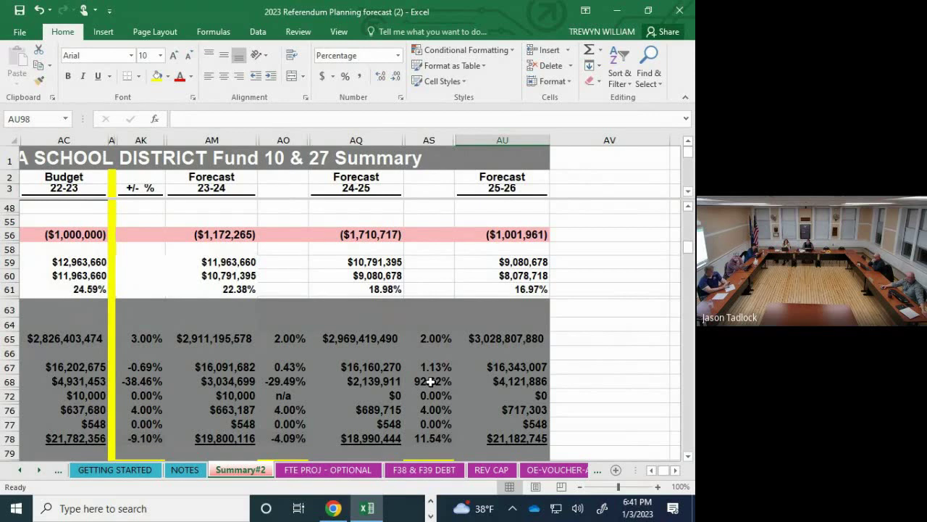
pyautogui.scroll(5, 430, 381)
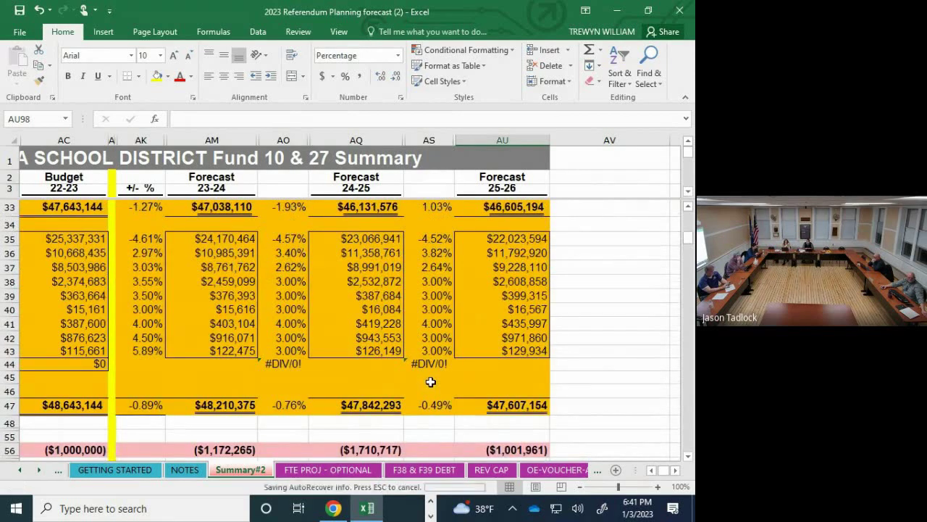
pyautogui.scroll(-5, 629, 401)
pyautogui.click(629, 401)
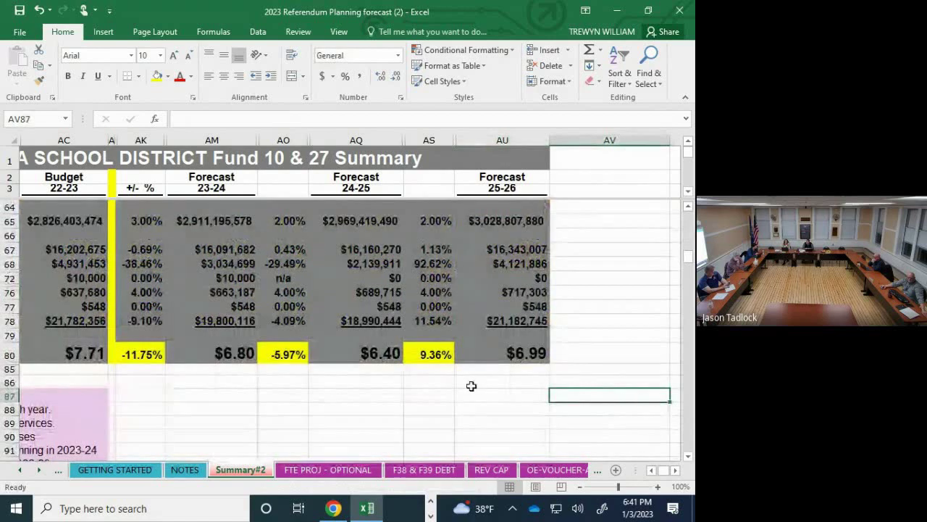
# - Set the percentages to 3% in cell AM97 for 23-24 and 2% in cells AQ97 and AU97 for 24-25 and 25-26
pyautogui.scroll(-4, 471, 386)
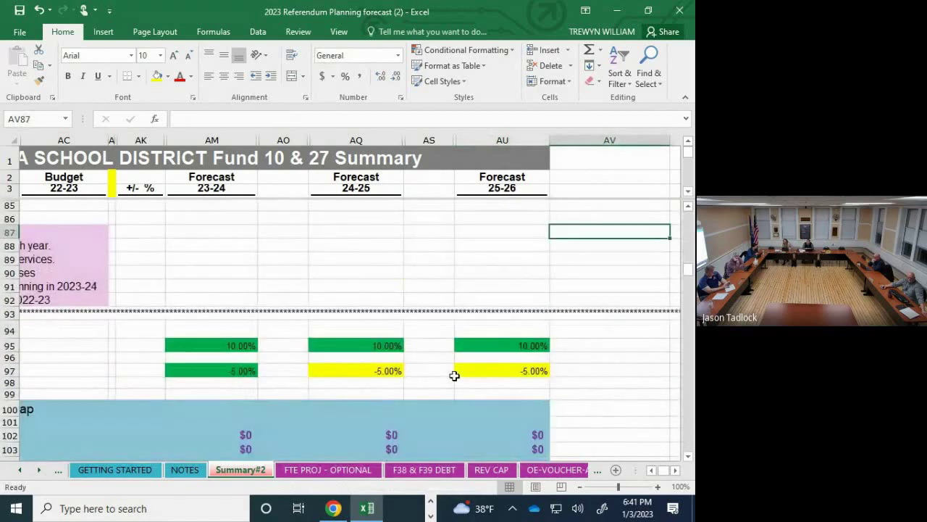
pyautogui.click(238, 370)
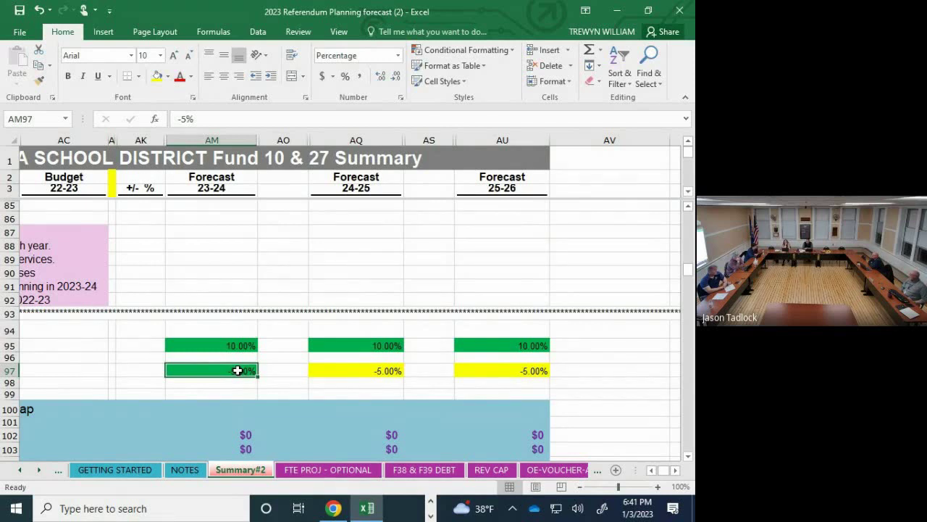
pyautogui.write('-5%')
pyautogui.press('Tab')
pyautogui.press('Tab')
pyautogui.write('3%')
pyautogui.press('Tab')
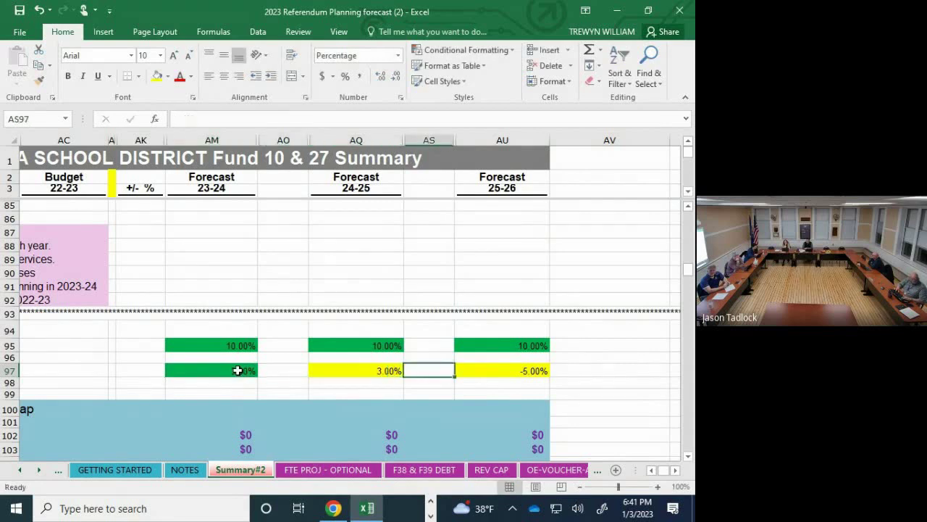
pyautogui.hotkey('shift', 'Tab')
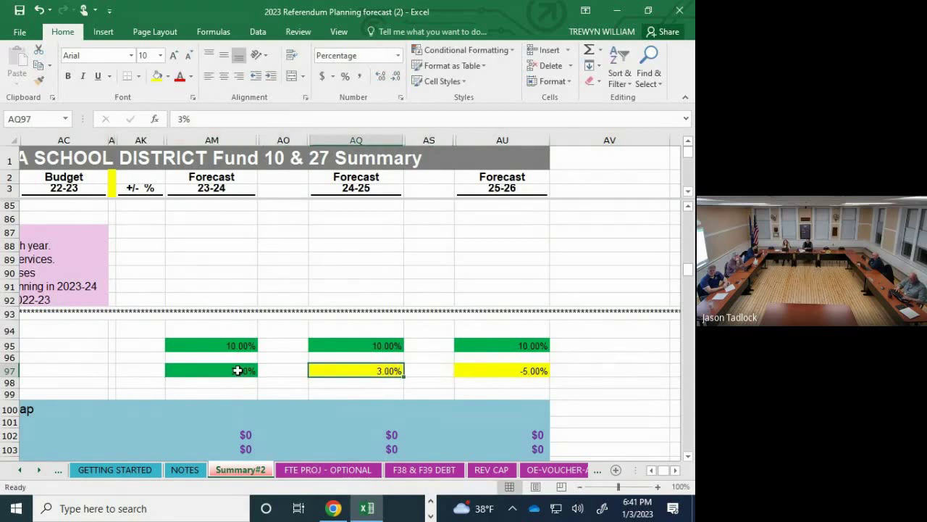
pyautogui.write('2%')
pyautogui.press('Tab')
pyautogui.press('Tab')
pyautogui.write('2%')
pyautogui.press('Return')
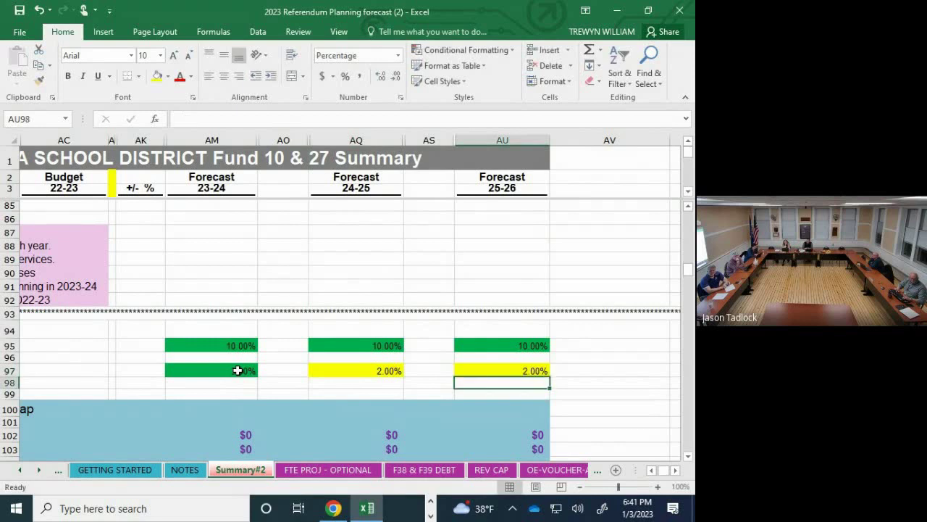
# - Set the 23-24 recurring referendum amount in cell AM14 to $3,000,000
pyautogui.press('Up')
pyautogui.press('Up')
pyautogui.press('Up')
pyautogui.press('Up')
pyautogui.press('Up')
pyautogui.press('Up')
pyautogui.press('Up')
pyautogui.press('Up')
pyautogui.press('Up')
pyautogui.press('Up')
pyautogui.press('Up')
pyautogui.press('Up')
pyautogui.press('Up')
pyautogui.press('Up')
pyautogui.press('Up')
pyautogui.press('Up')
pyautogui.press('Up')
pyautogui.press('Up')
pyautogui.press('Up')
pyautogui.press('Up')
pyautogui.press('Up')
pyautogui.press('Up')
pyautogui.press('Up')
pyautogui.press('Up')
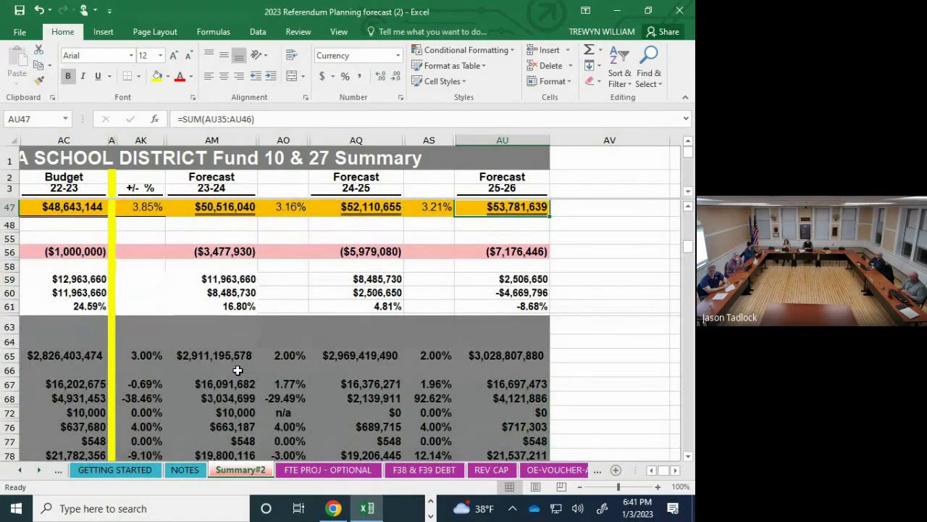
pyautogui.press('Up')
pyautogui.press('Up')
pyautogui.press('Up')
pyautogui.press('Up')
pyautogui.press('Up')
pyautogui.press('Up')
pyautogui.press('Up')
pyautogui.press('Up')
pyautogui.press('Up')
pyautogui.press('Up')
pyautogui.press('Up')
pyautogui.press('Up')
pyautogui.press('Up')
pyautogui.press('Up')
pyautogui.press('Up')
pyautogui.press('Up')
pyautogui.press('Up')
pyautogui.press('Up')
pyautogui.press('Up')
pyautogui.press('Up')
pyautogui.press('Up')
pyautogui.press('Up')
pyautogui.press('Up')
pyautogui.press('Up')
pyautogui.press('Up')
pyautogui.press('Up')
pyautogui.press('Up')
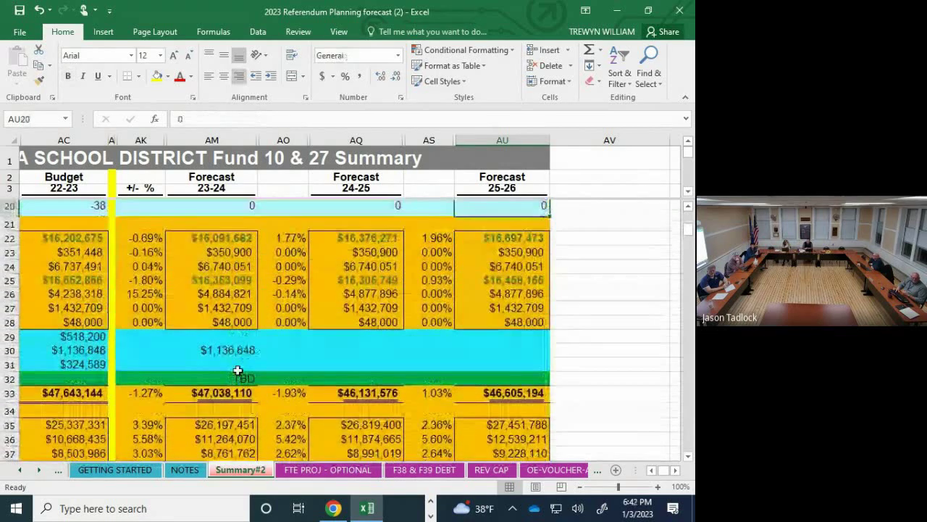
pyautogui.press('Up')
pyautogui.press('Up')
pyautogui.press('Up')
pyautogui.press('Up')
pyautogui.press('Up')
pyautogui.press('Up')
pyautogui.press('Up')
pyautogui.press('Up')
pyautogui.press('Down')
pyautogui.press('Down')
pyautogui.press('Down')
pyautogui.press('Down')
pyautogui.press('Left')
pyautogui.press('Left')
pyautogui.press('Left')
pyautogui.press('Left')
pyautogui.press('Left')
pyautogui.press('Left')
pyautogui.press('Left')
pyautogui.press('Left')
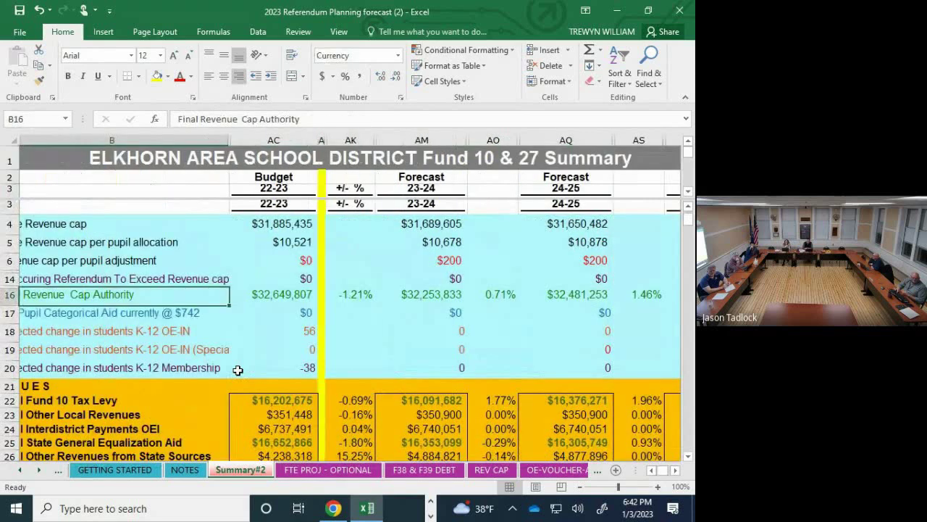
pyautogui.press('Up')
pyautogui.press('Right')
pyautogui.press('Right')
pyautogui.press('Right')
pyautogui.press('Right')
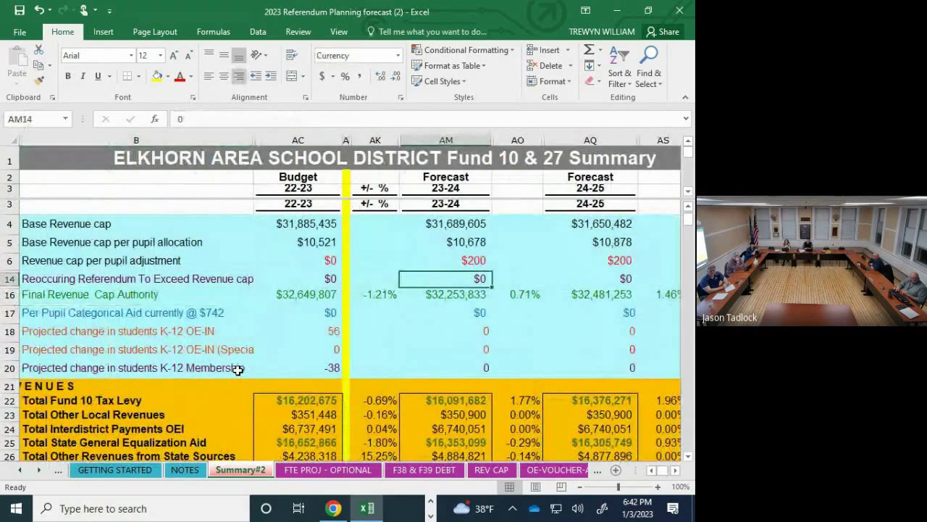
pyautogui.write('3000000')
# - Set the recurring referendum amounts to $2,000,000 in cell AQ14 for 24-25 and $1,000,000 in cell AU14 for 25-26
pyautogui.press('Right')
pyautogui.press('Right')
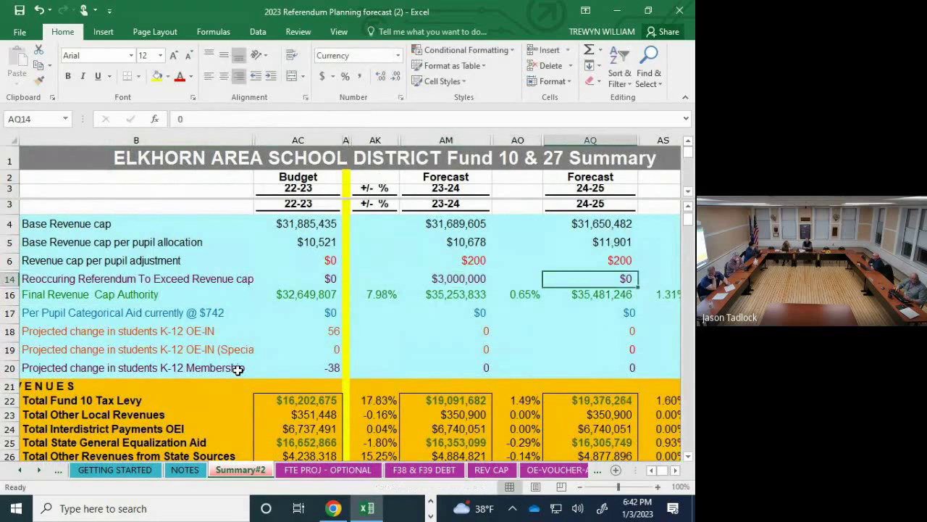
pyautogui.write('2')
pyautogui.write('0000')
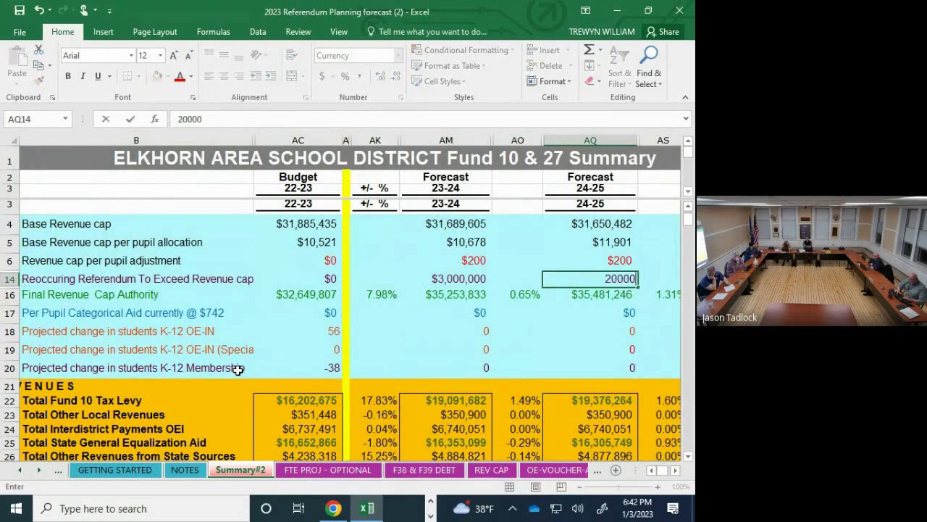
pyautogui.press('Return')
pyautogui.press('Up')
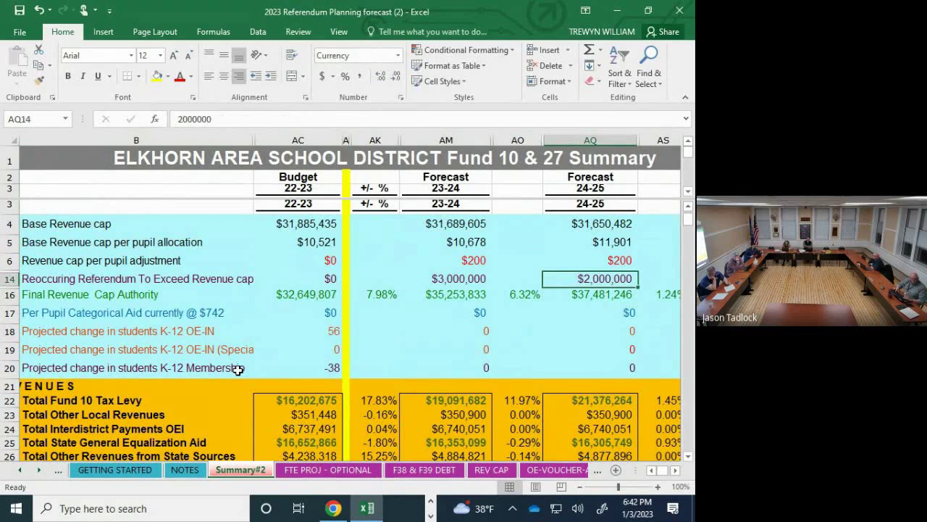
pyautogui.press('Right')
pyautogui.press('Right')
pyautogui.write('1')
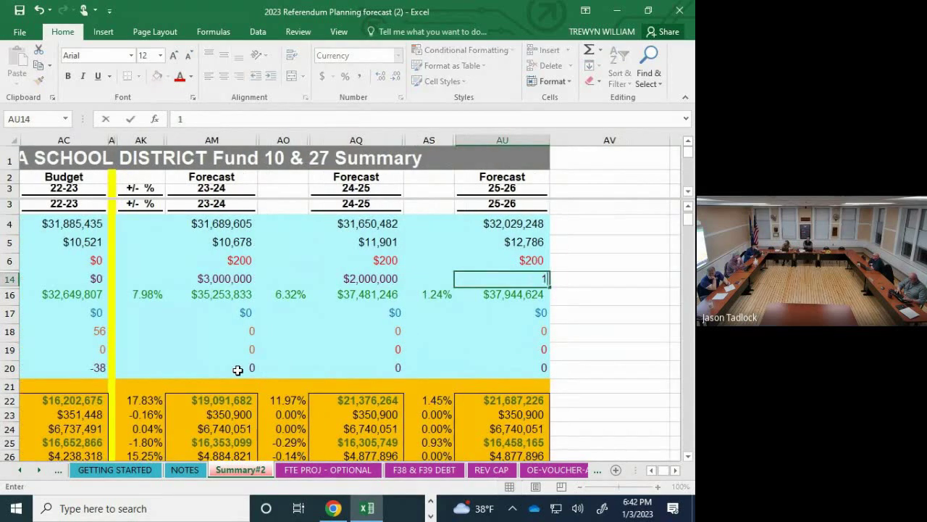
pyautogui.write(',000,00000000')
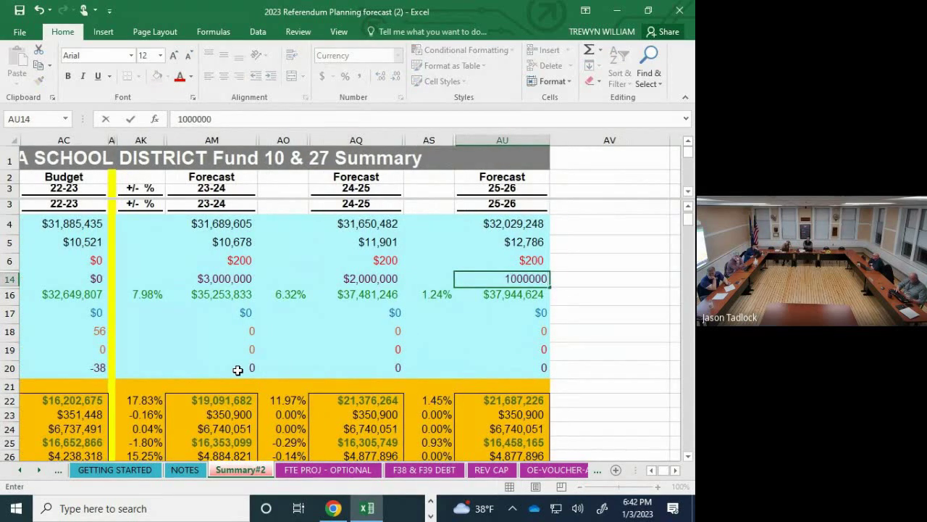
pyautogui.press('Return')
# - Examine the revenue cap, expenditure, deficit, fund balance and levy rows, plus the referendum tax impact section down to row 120
pyautogui.scroll(-6, 252, 370)
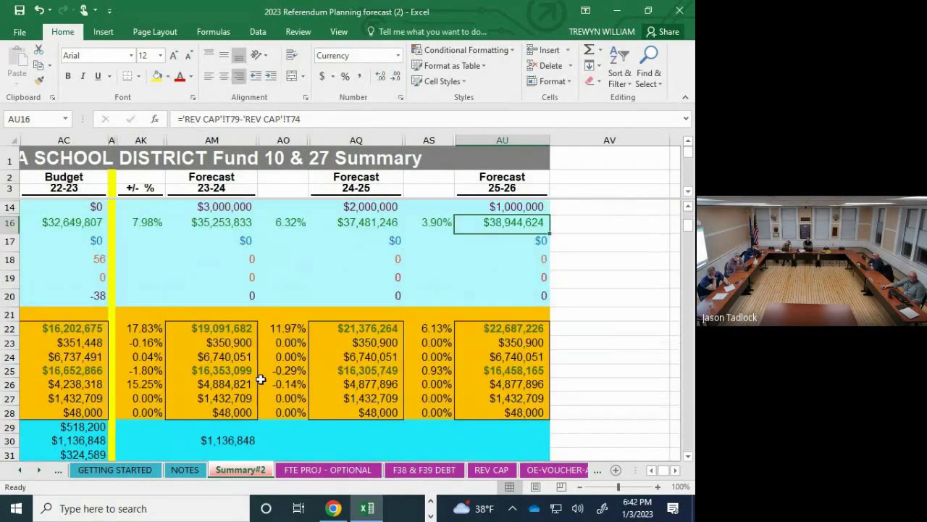
pyautogui.scroll(-2, 265, 379)
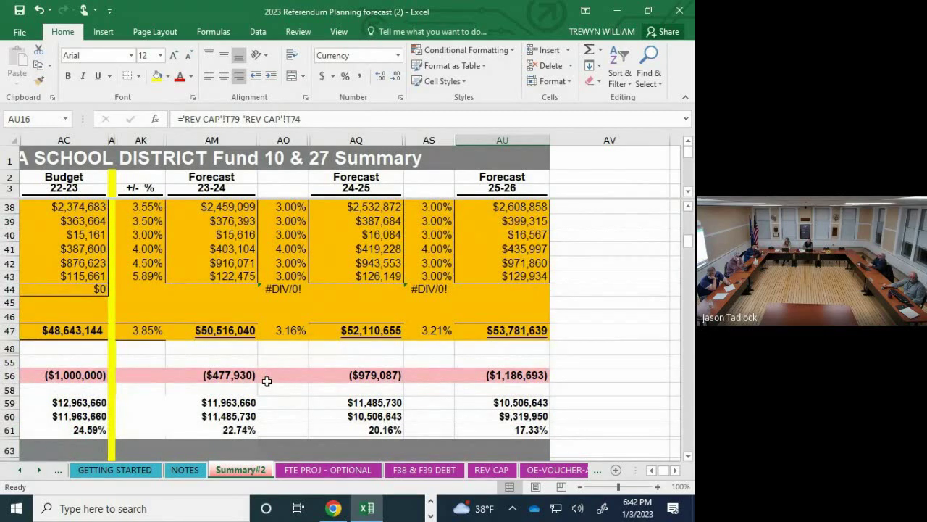
pyautogui.scroll(-6, 265, 380)
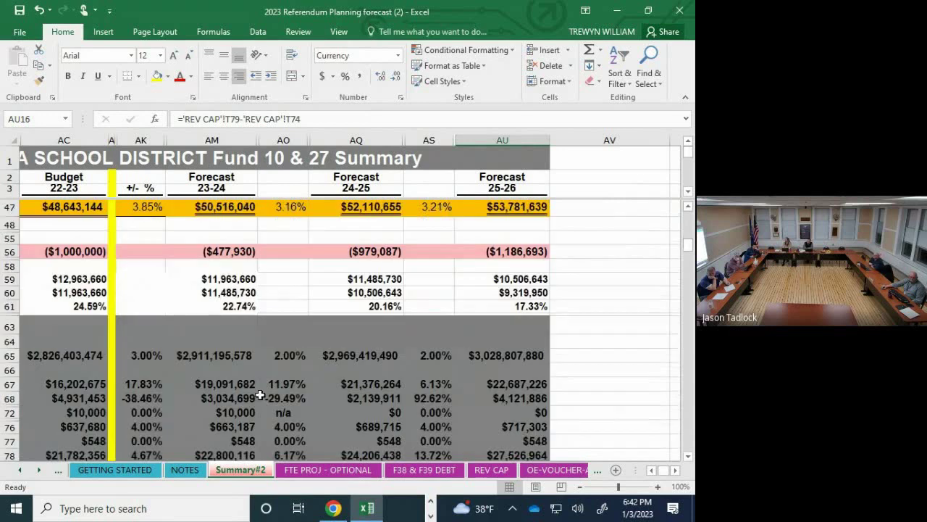
pyautogui.scroll(-10, 280, 413)
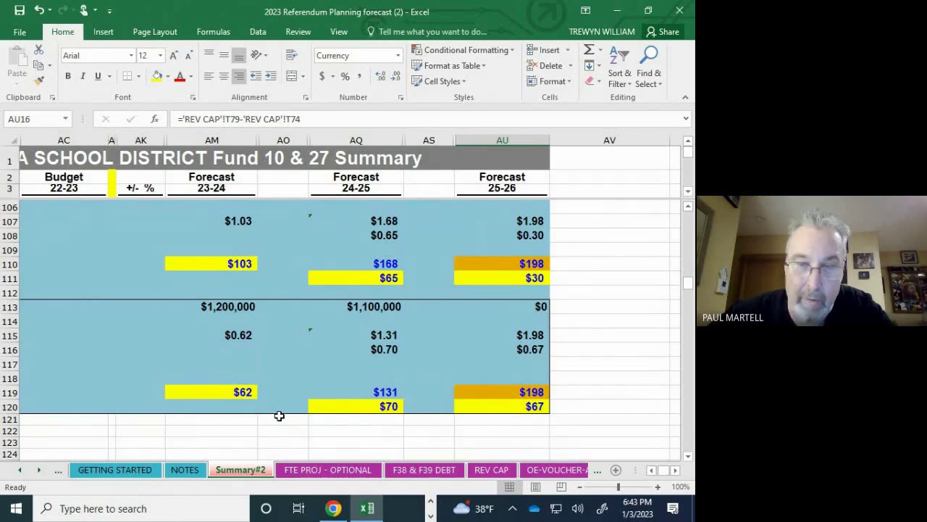
# - Examine the forecast rows again down to row 120, including the labels of the tax impact on $100,000 property value
pyautogui.press('Left')
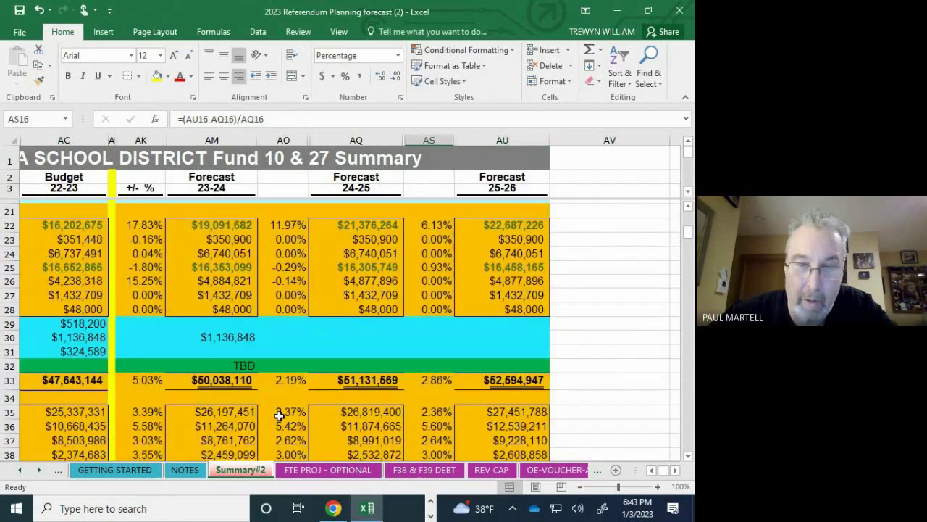
pyautogui.press('Down')
pyautogui.press('Down')
pyautogui.press('Down')
pyautogui.press('Down')
pyautogui.press('Down')
pyautogui.press('Down')
pyautogui.press('Down')
pyautogui.press('Down')
pyautogui.press('Down')
pyautogui.press('Down')
pyautogui.press('Down')
pyautogui.press('Down')
pyautogui.press('Down')
pyautogui.press('Down')
pyautogui.press('Down')
pyautogui.press('Down')
pyautogui.press('Down')
pyautogui.press('Down')
pyautogui.press('Down')
pyautogui.press('Down')
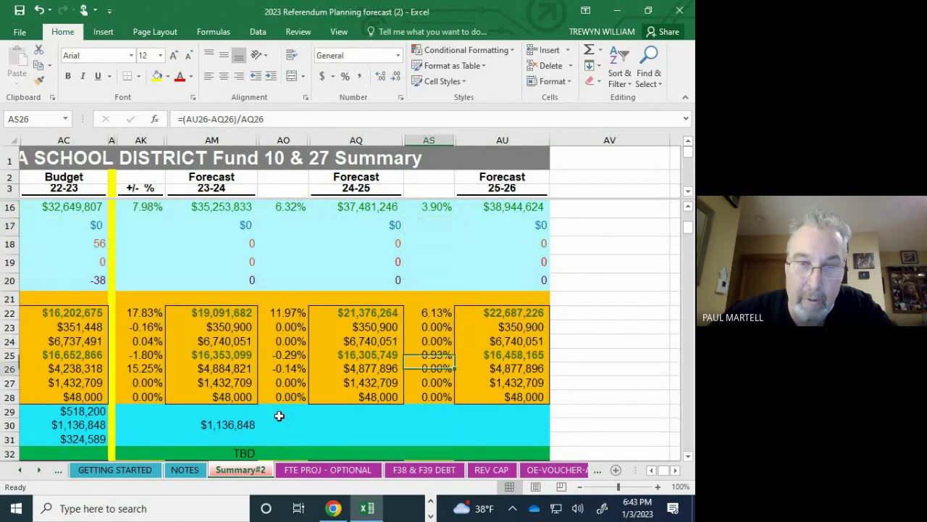
pyautogui.press('Down')
pyautogui.press('Down')
pyautogui.press('Down')
pyautogui.press('Down')
pyautogui.press('Down')
pyautogui.press('Down')
pyautogui.press('Down')
pyautogui.press('Down')
pyautogui.press('Down')
pyautogui.press('Down')
pyautogui.press('Down')
pyautogui.press('Down')
pyautogui.press('Down')
pyautogui.press('Down')
pyautogui.press('Down')
pyautogui.press('Down')
pyautogui.press('Down')
pyautogui.press('Down')
pyautogui.press('Down')
pyautogui.press('Down')
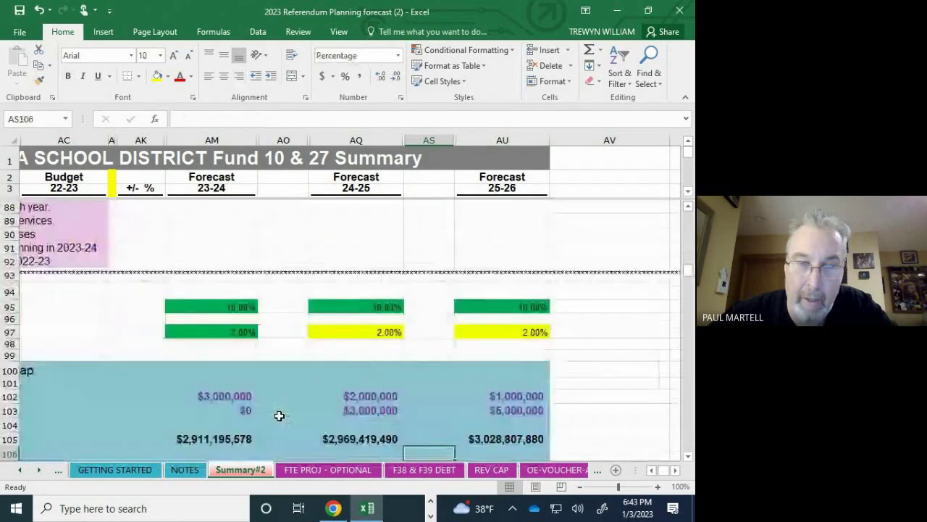
pyautogui.press('Down')
pyautogui.press('Left')
pyautogui.press('Left')
pyautogui.press('Left')
pyautogui.press('Left')
pyautogui.press('Left')
pyautogui.press('Left')
pyautogui.press('Left')
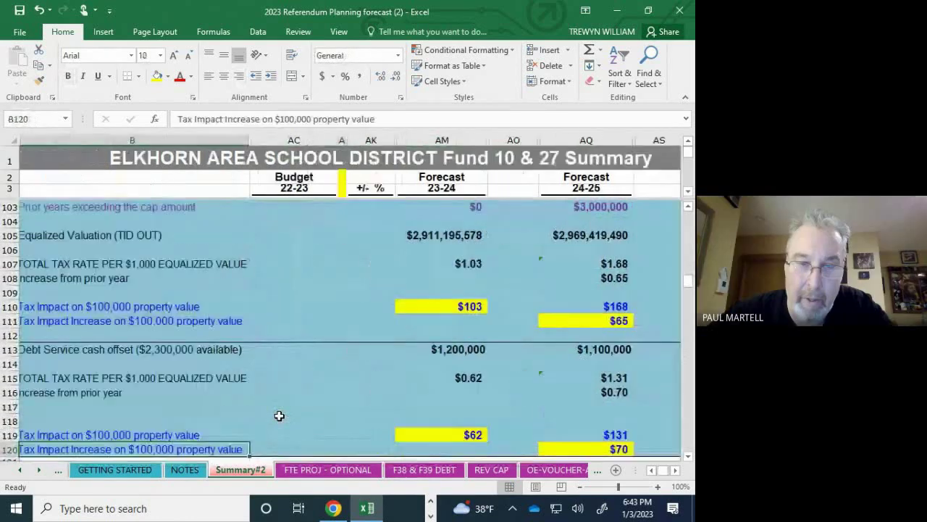
pyautogui.press('Up')
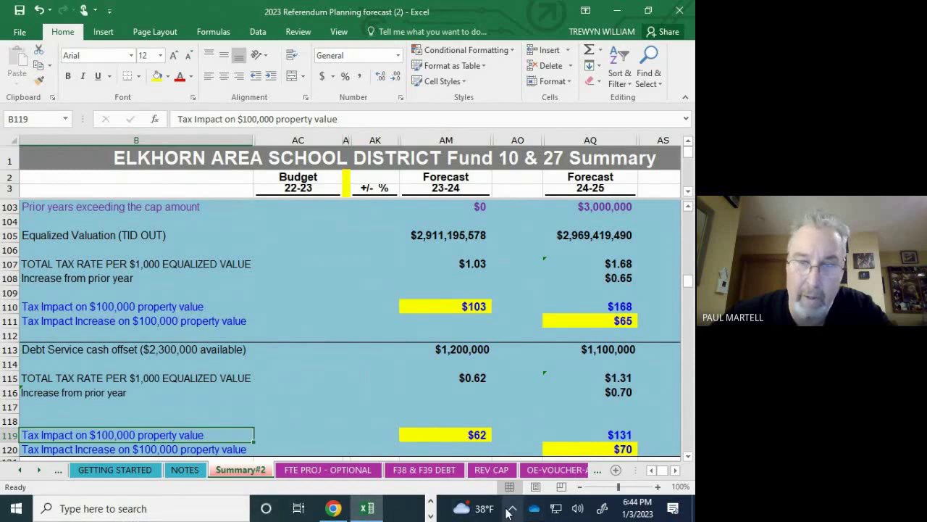
# - Open the F39 sheet and examine its Property Tax row, the revenue sections and the start of the expenditures
pyautogui.click(38, 469)
pyautogui.click(38, 470)
pyautogui.click(39, 469)
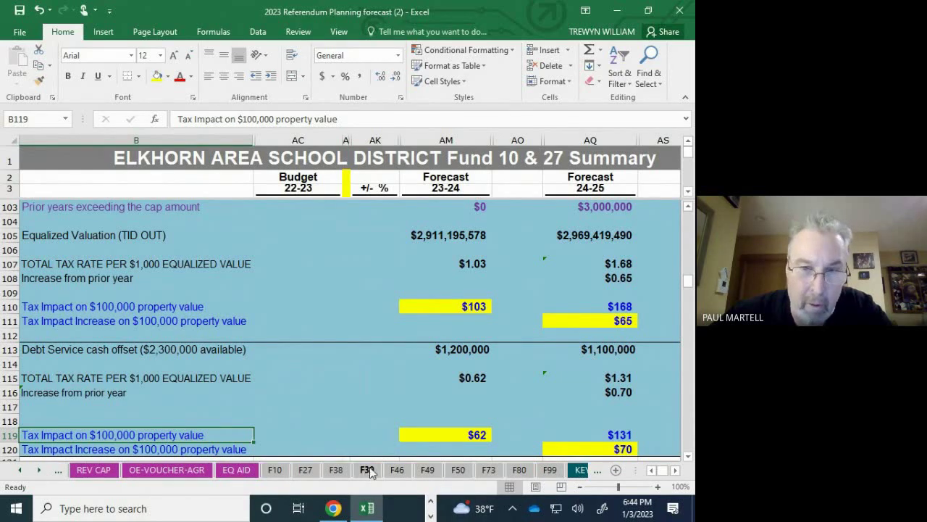
pyautogui.click(368, 470)
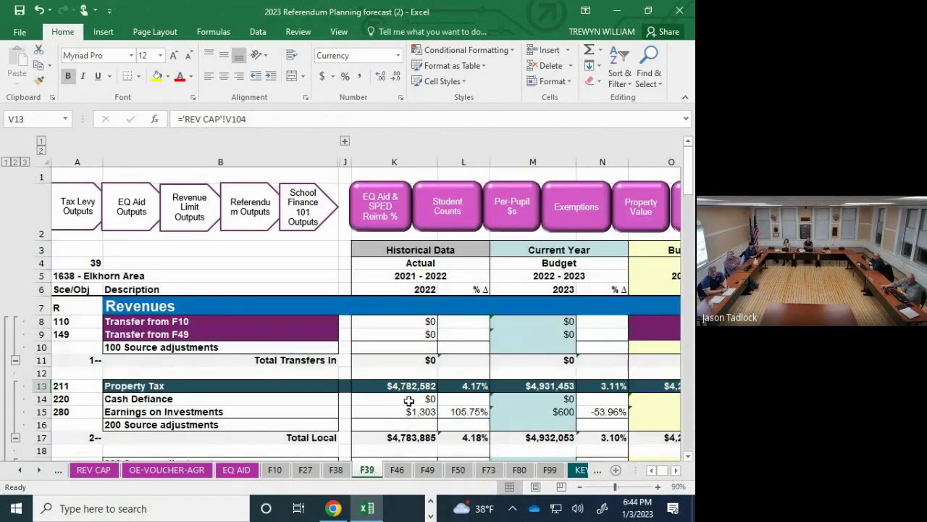
pyautogui.click(417, 388)
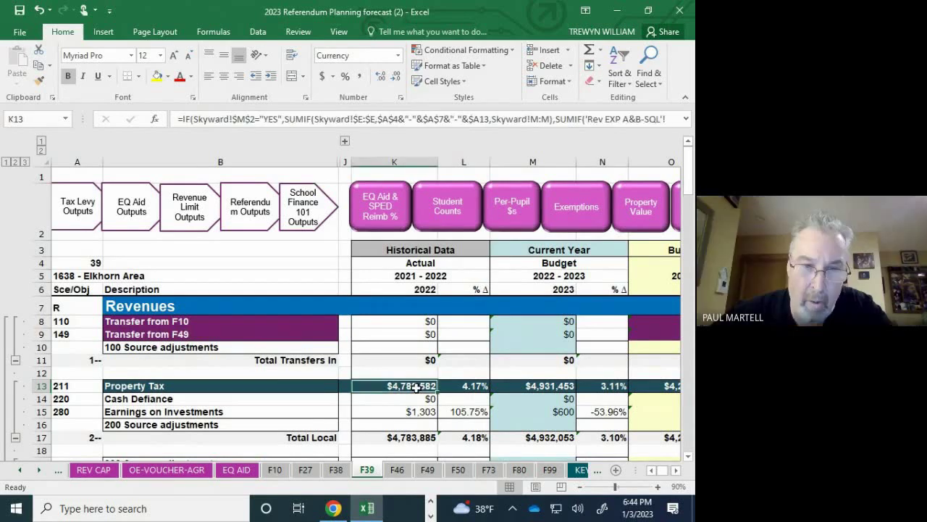
pyautogui.scroll(-2, 417, 388)
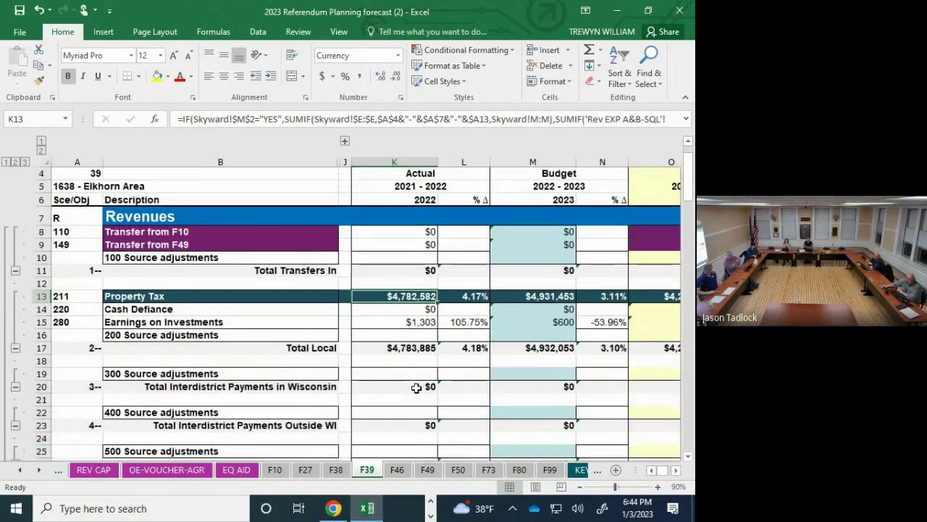
pyautogui.scroll(1, 417, 388)
pyautogui.scroll(-7, 418, 389)
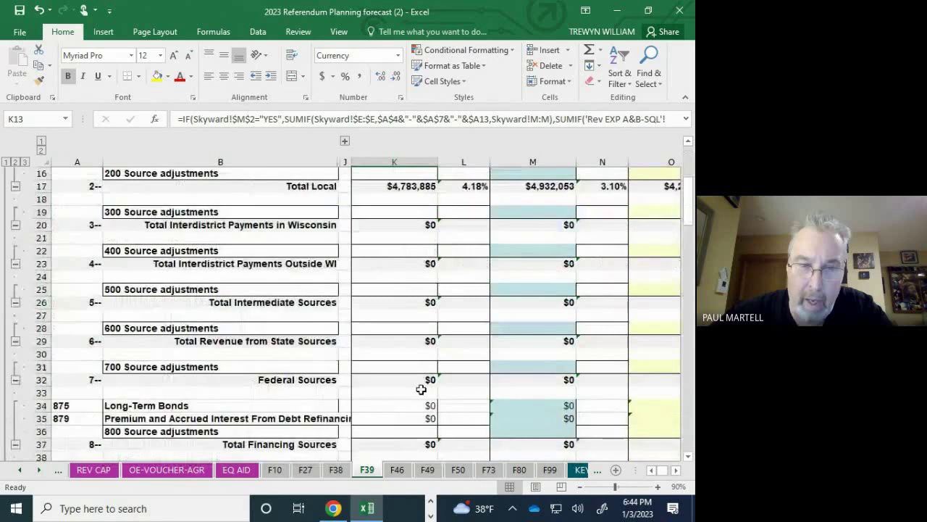
pyautogui.scroll(-5, 422, 390)
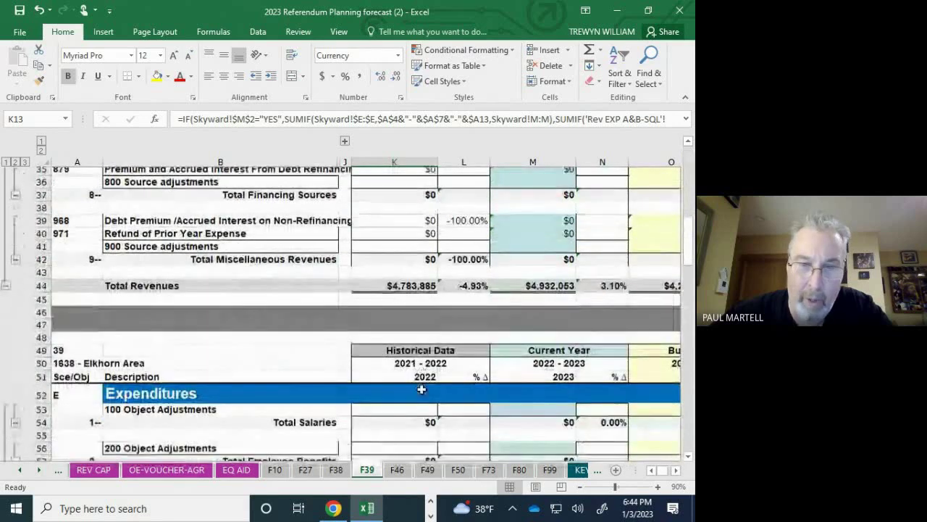
pyautogui.scroll(-2, 421, 389)
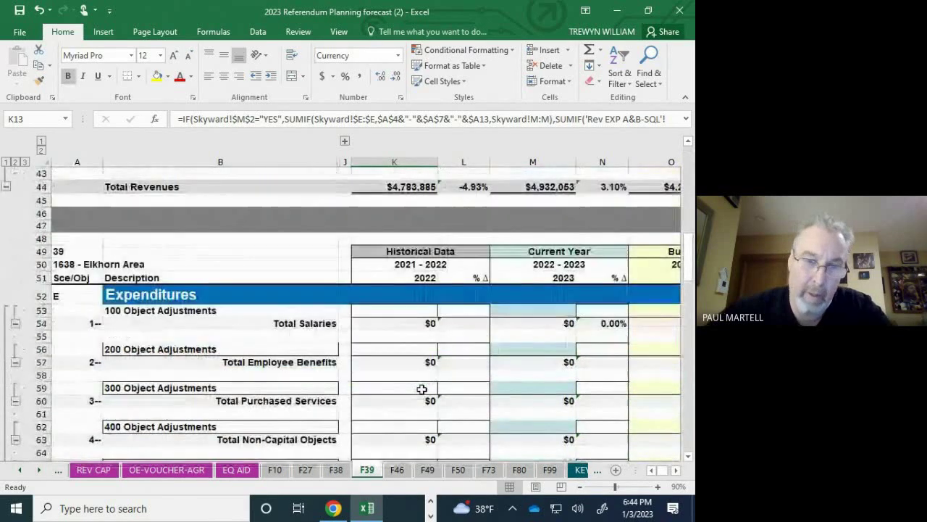
pyautogui.scroll(9, 422, 390)
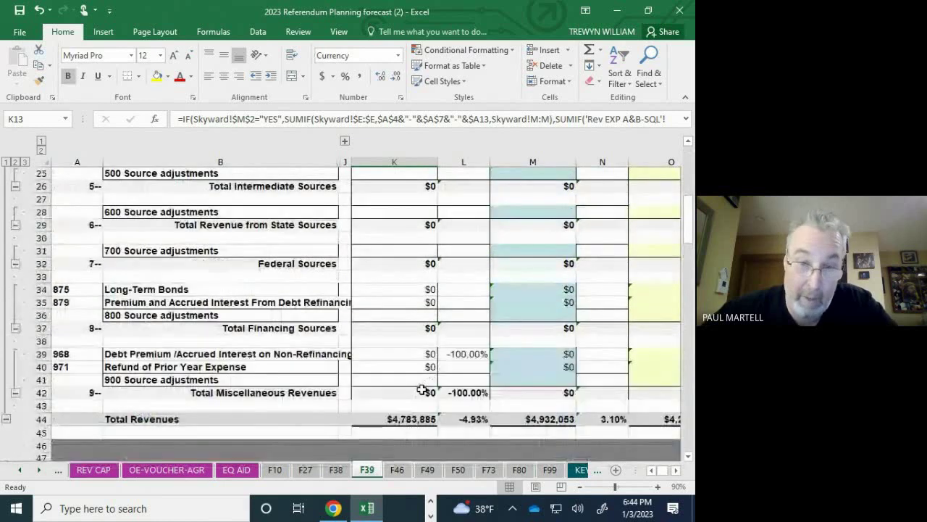
pyautogui.scroll(3, 422, 390)
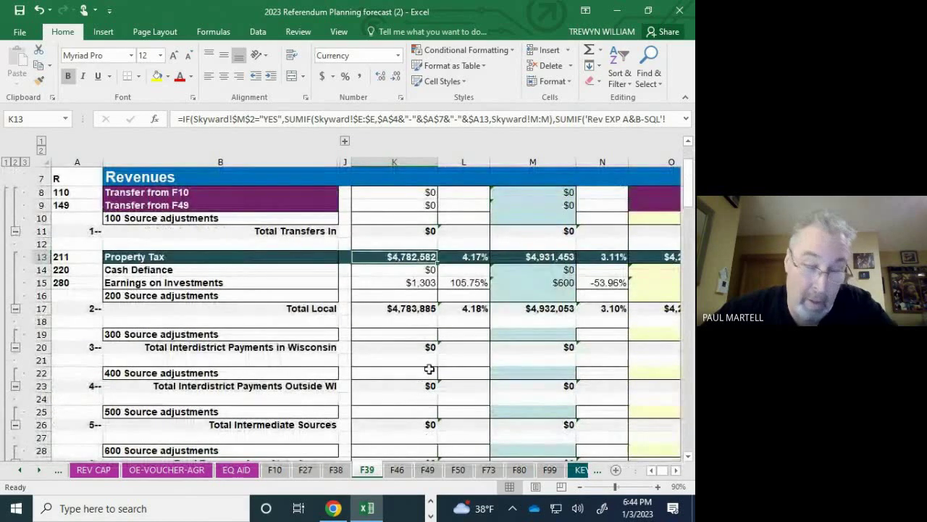
# - Follow the Total Local revenue row of the F39 sheet from 2021-2022 across the forecast years to column U
pyautogui.click(412, 309)
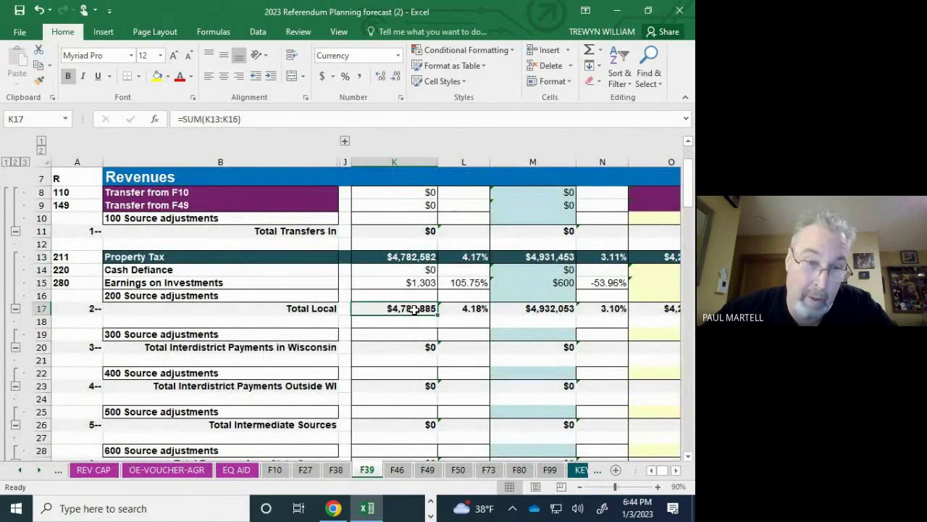
pyautogui.press('Right')
pyautogui.press('Right')
pyautogui.press('Right')
pyautogui.press('Right')
pyautogui.press('Right')
pyautogui.press('Right')
pyautogui.press('Right')
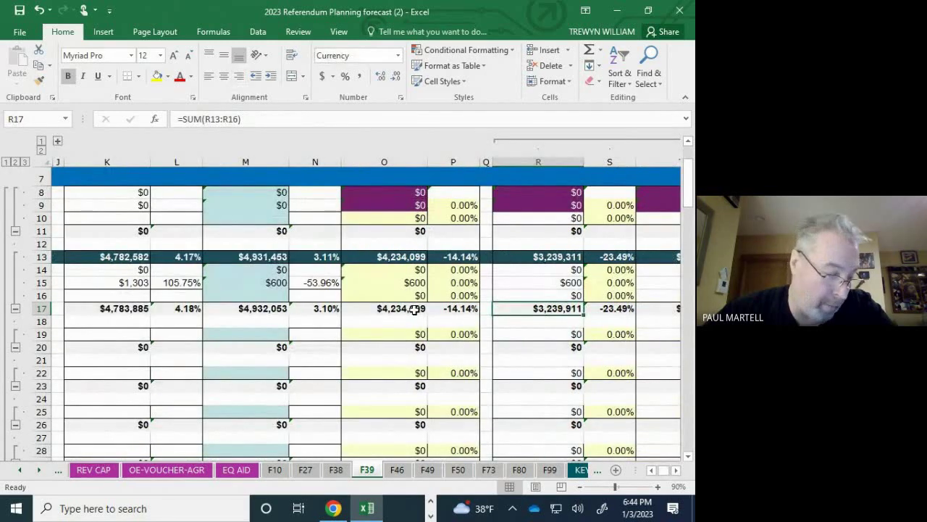
pyautogui.press('Right')
pyautogui.press('Right')
pyautogui.press('Right')
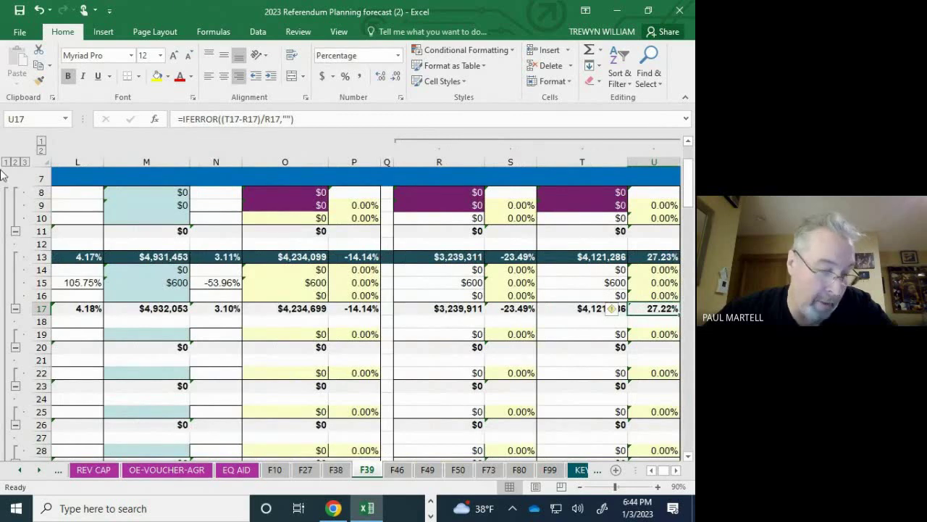
# - Look at the levy rows on the REV CAP sheet and return to the Summary#2 sheet
pyautogui.click(93, 471)
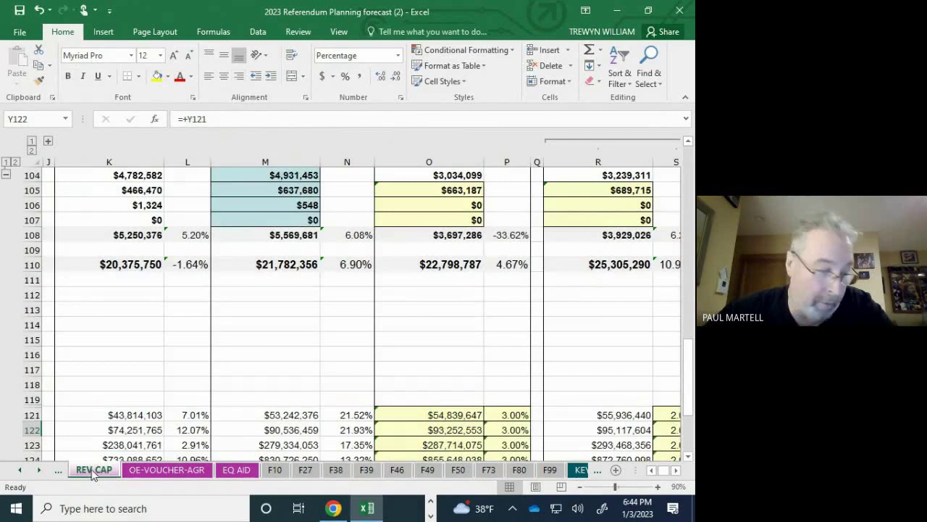
pyautogui.click(20, 470)
pyautogui.click(20, 470)
pyautogui.click(20, 470)
pyautogui.click(20, 470)
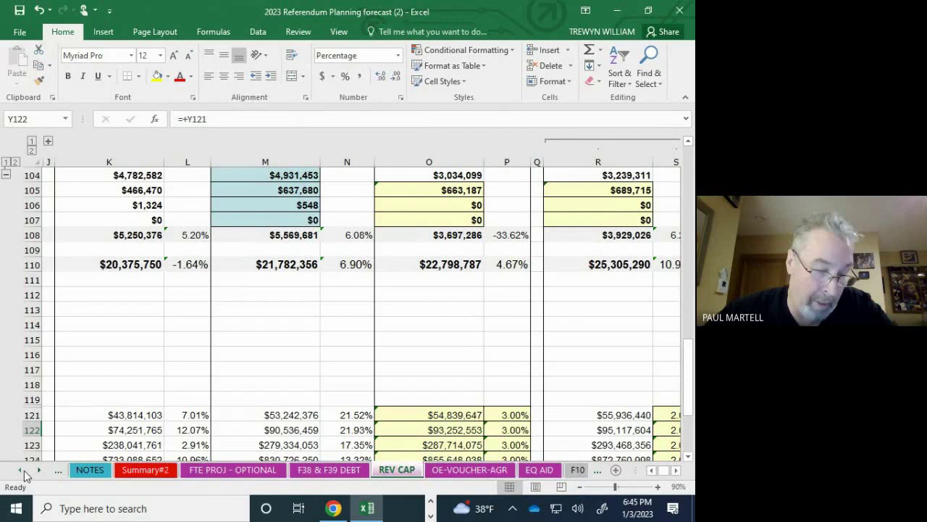
pyautogui.click(21, 470)
pyautogui.click(233, 472)
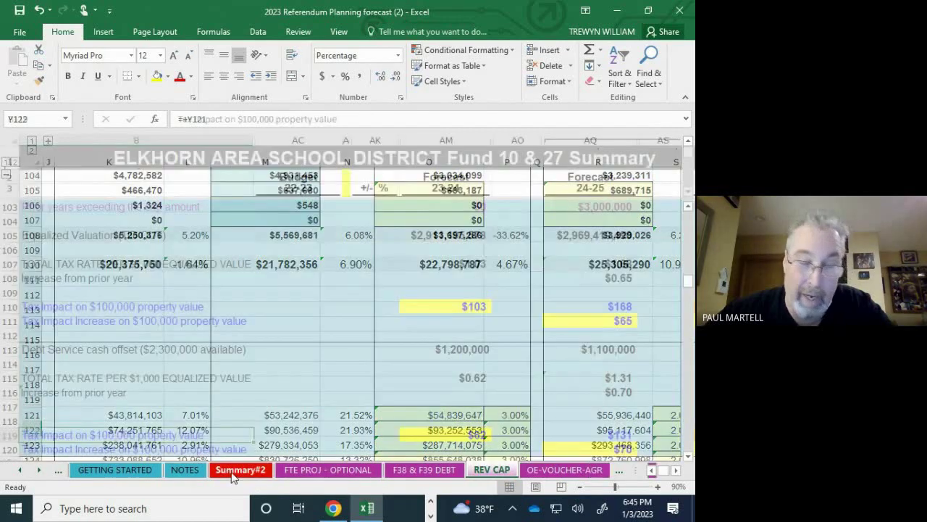